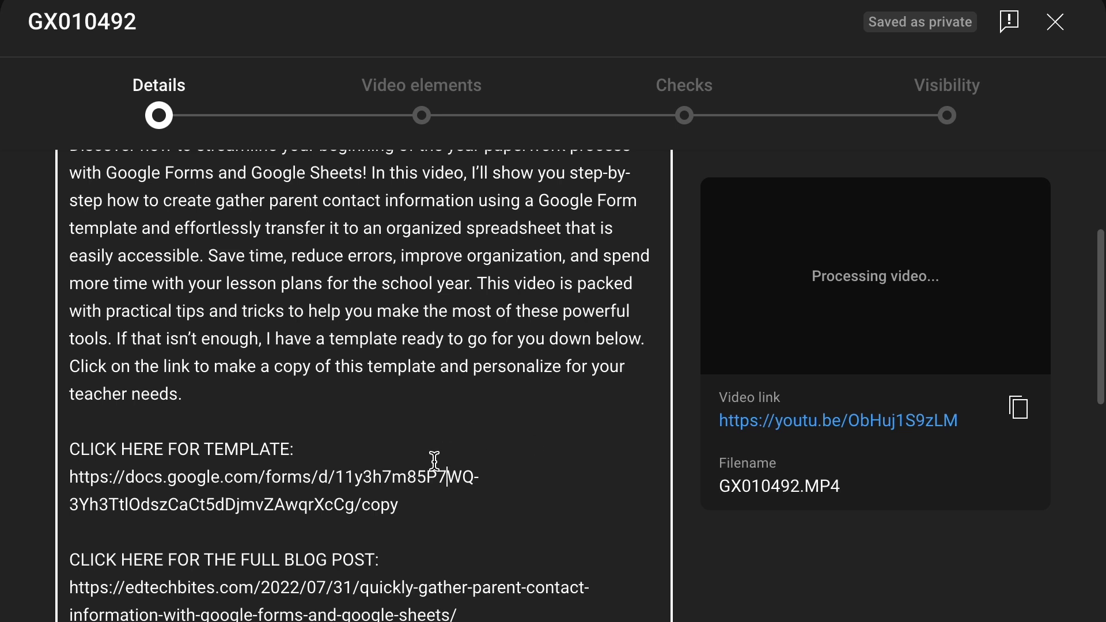
- Copy the template link and make your own copy of the Parent Contact Information Template form
drag(403, 506, 74, 481)
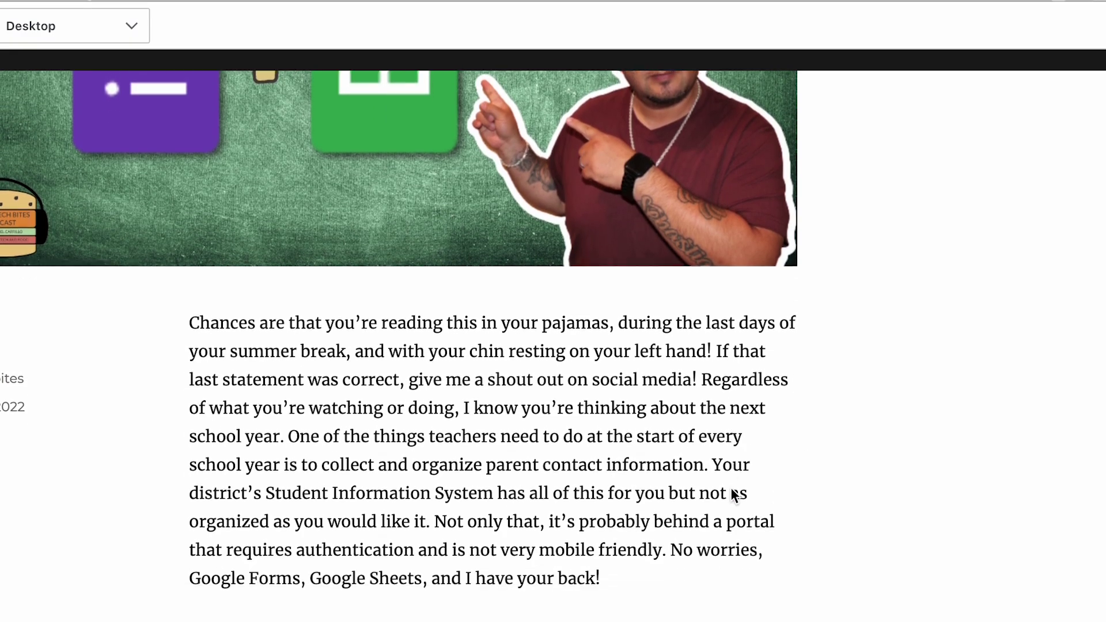
scroll(730, 487, down, 12)
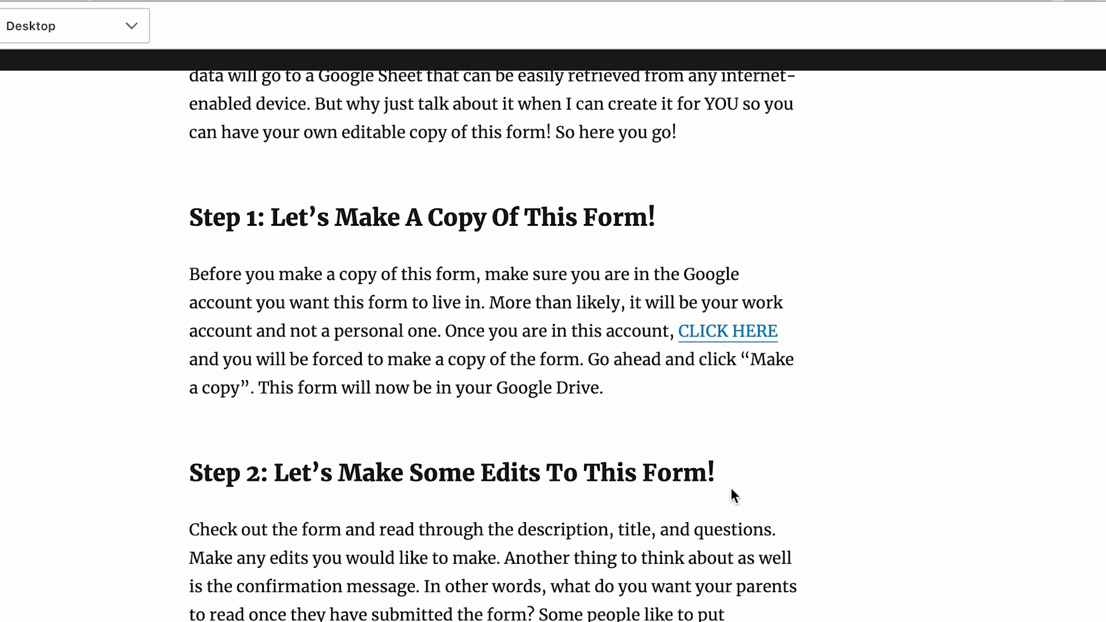
scroll(732, 490, down, 1)
click(731, 314)
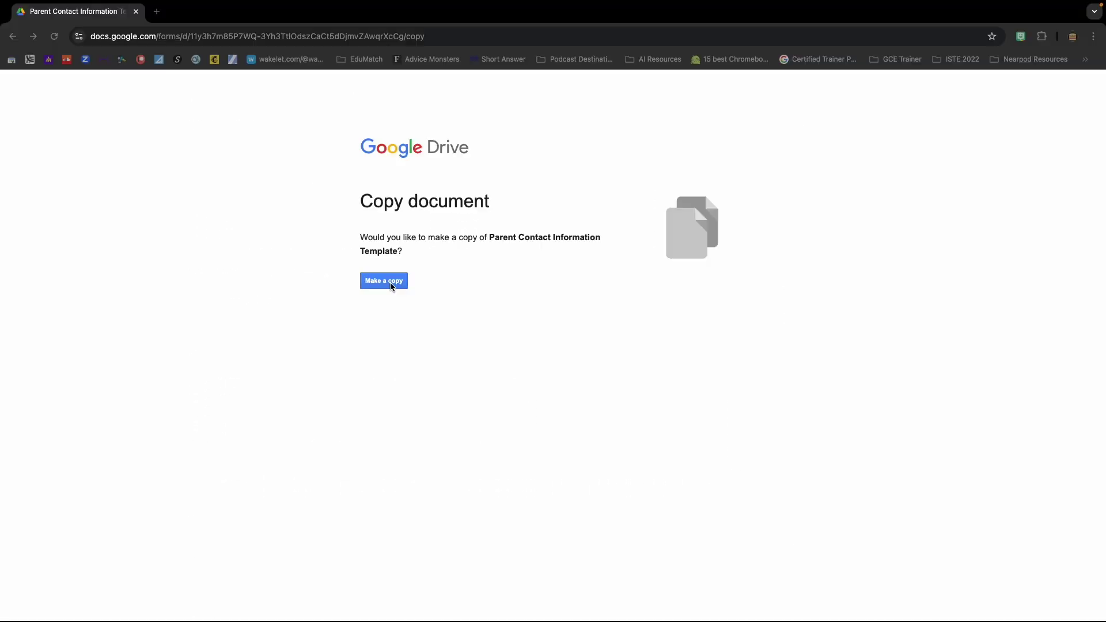
click(391, 286)
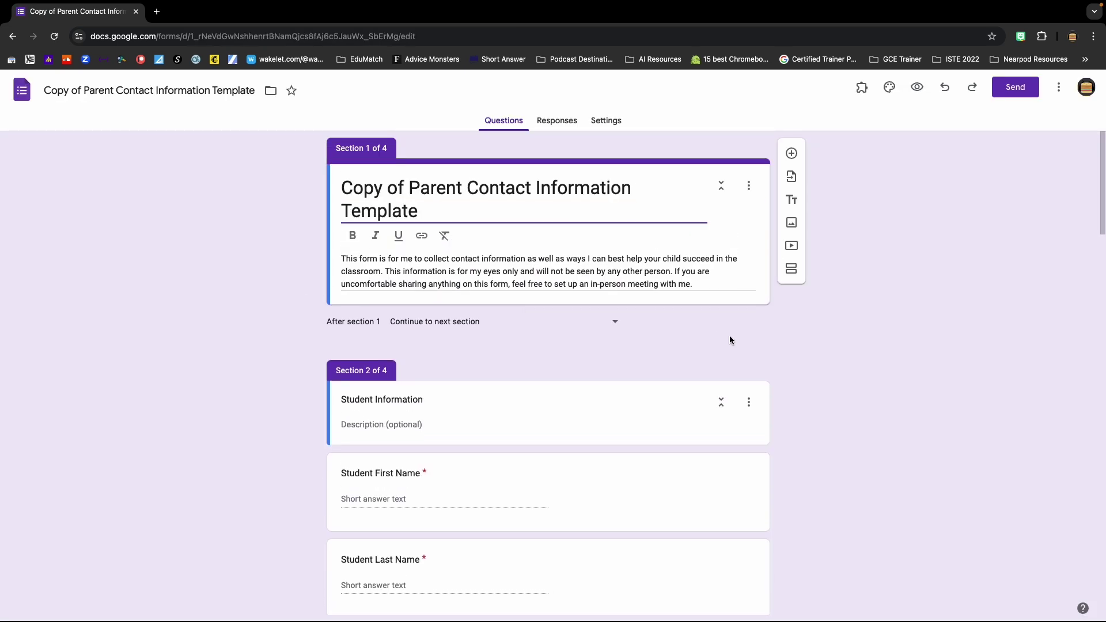
- Paste the teacher's '2024-2025 School Year Parent Contact Form' title into the form heading and file name
drag(420, 212, 337, 197)
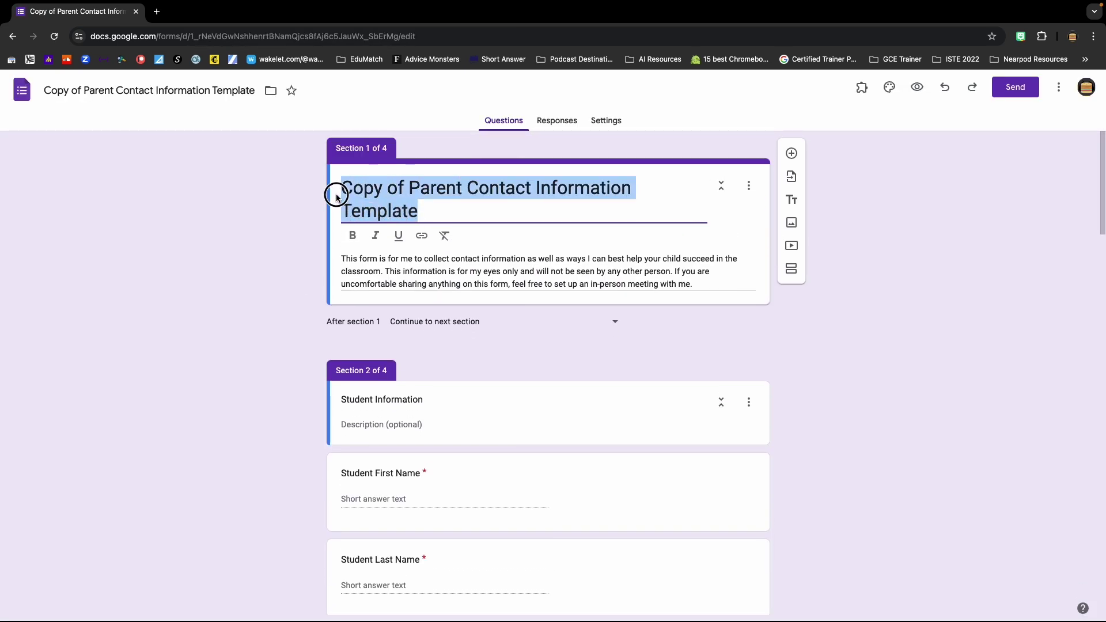
key(super+v)
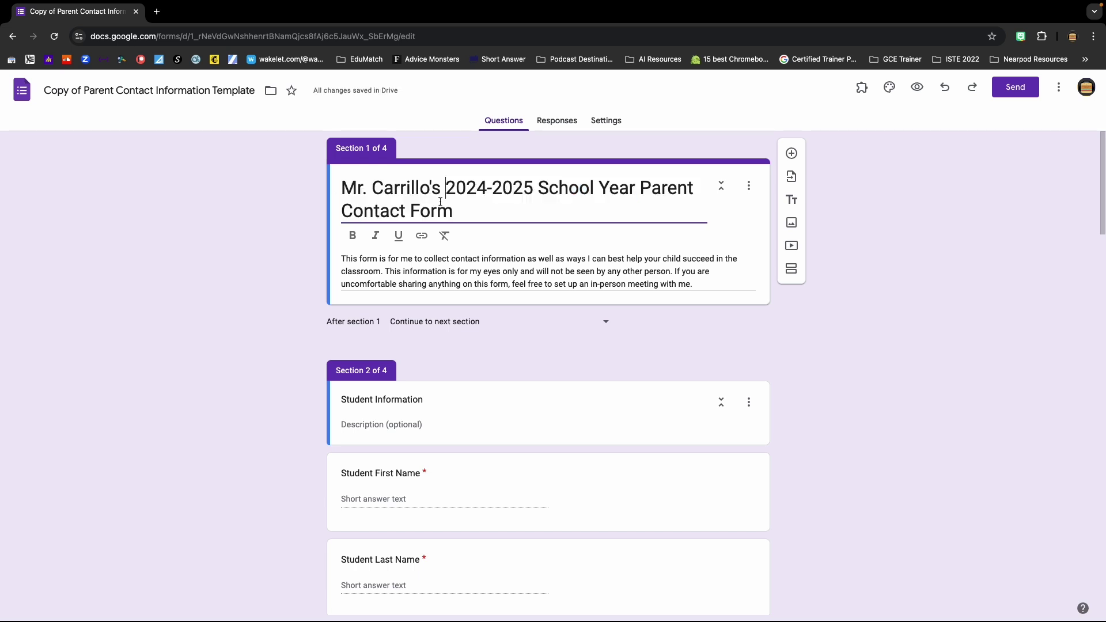
drag(456, 212, 344, 194)
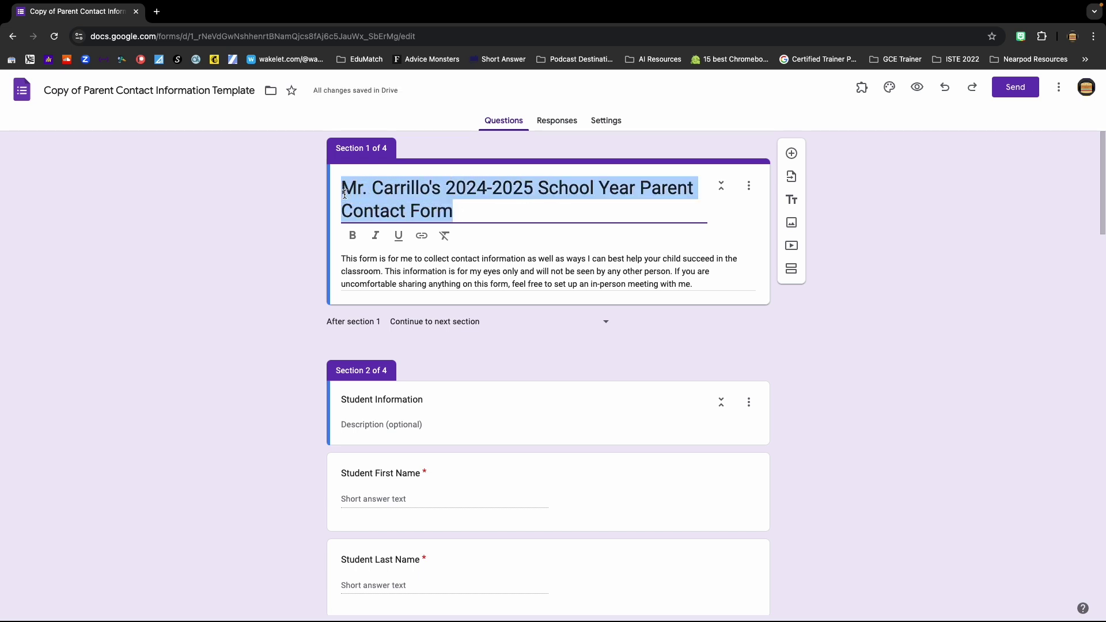
click(169, 90)
double_click(169, 90)
click(168, 91)
triple_click(168, 90)
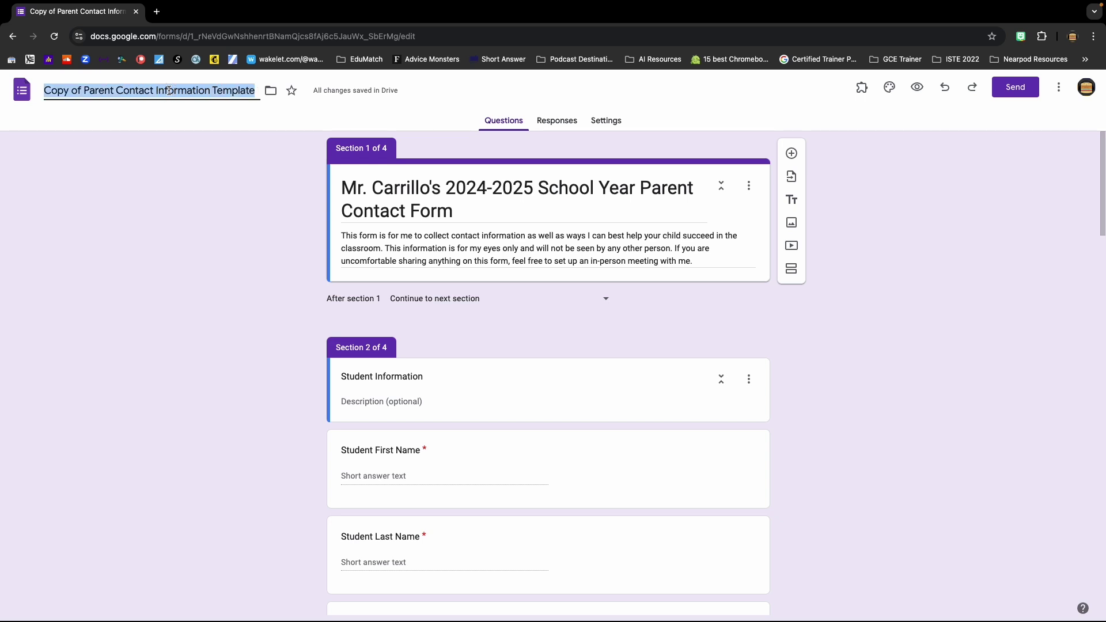
key(ctrl+v)
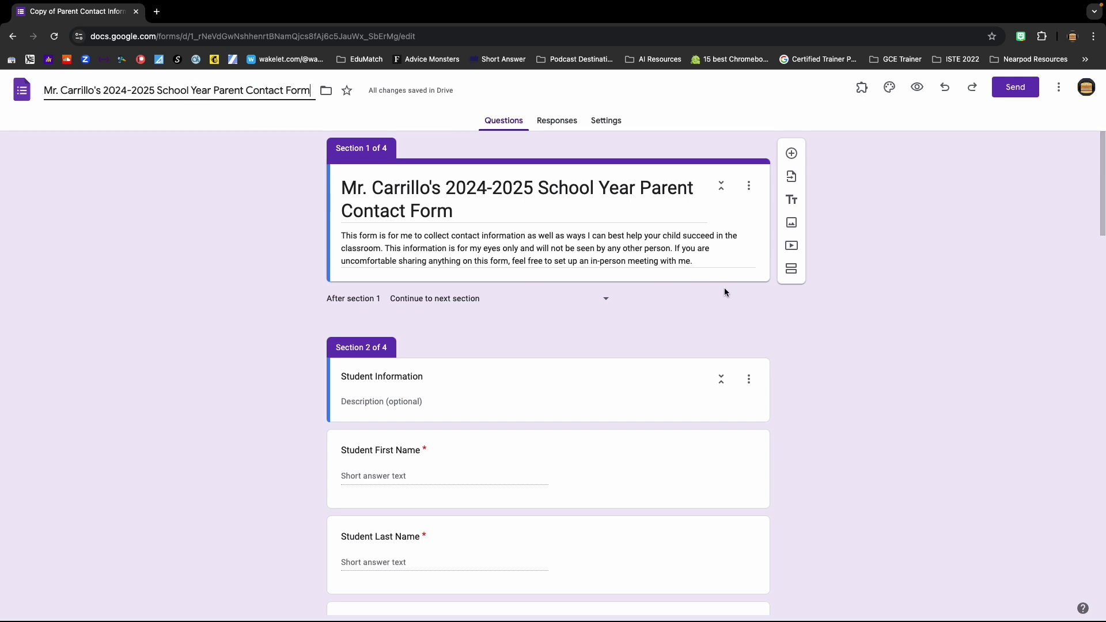
- Replace the description with a note asking parents for contact details and about their child
triple_click(632, 254)
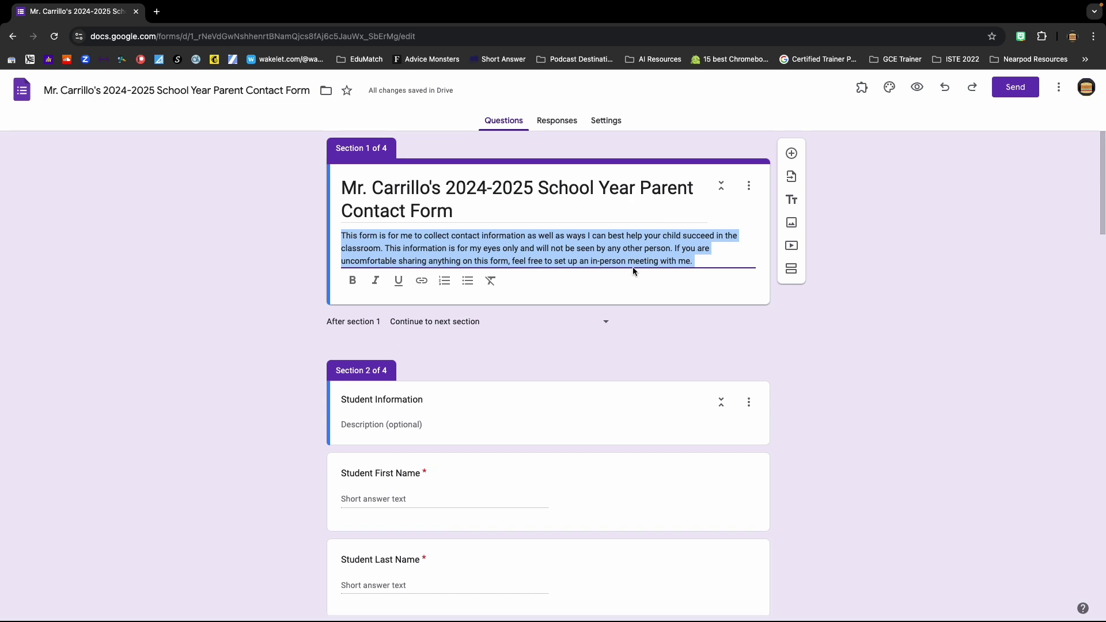
key(ctrl+v)
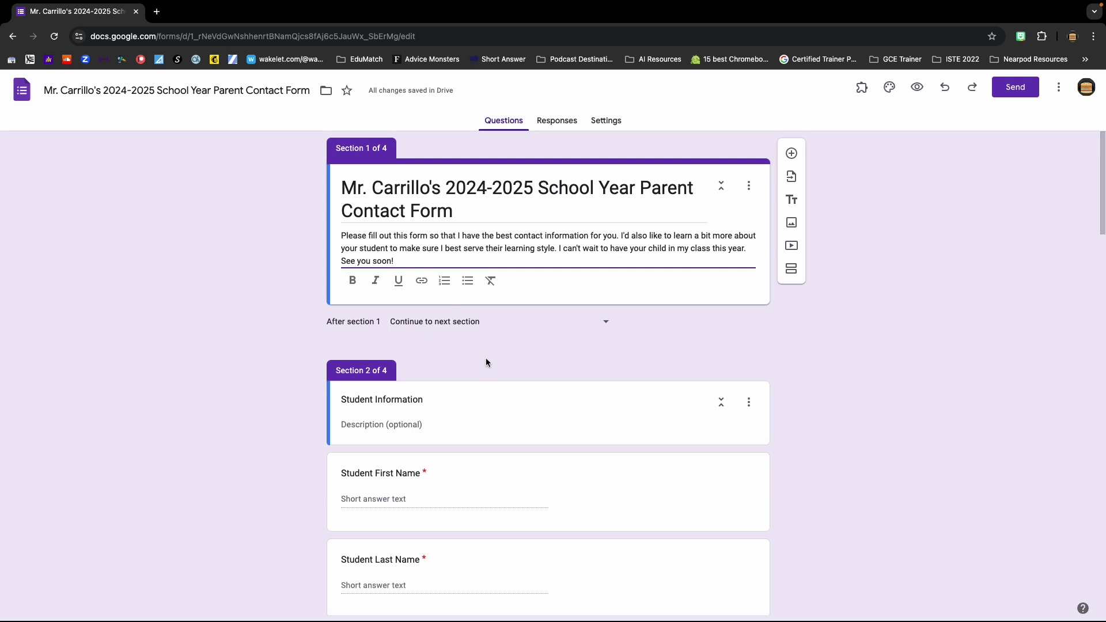
scroll(487, 360, down, 3)
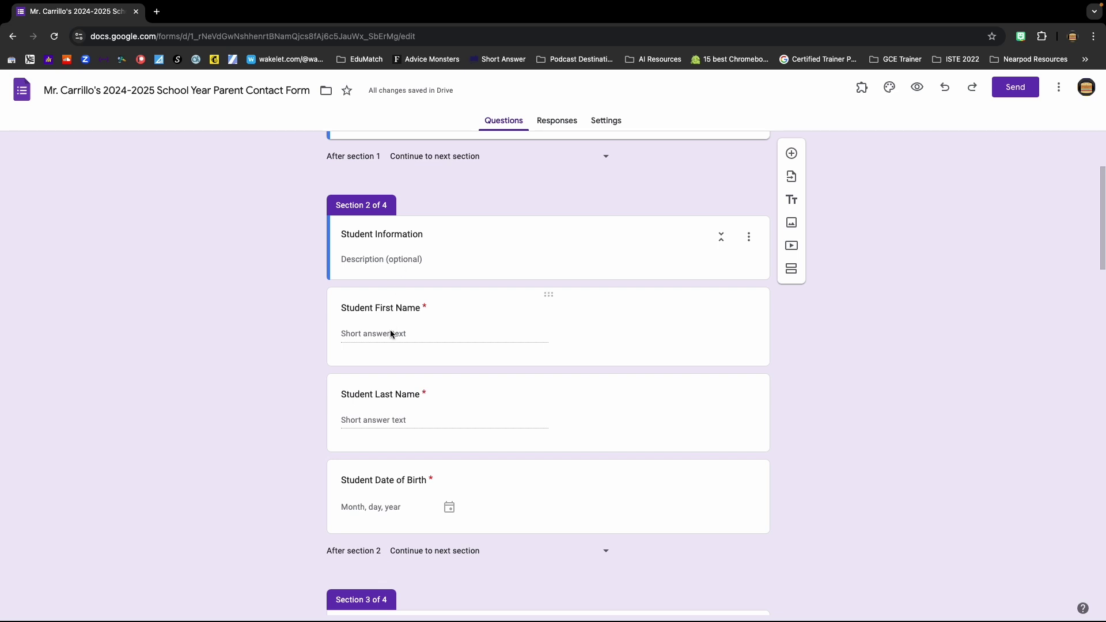
- Turn off Required on the Section 2 Student Date of Birth question
scroll(393, 422, down, 2)
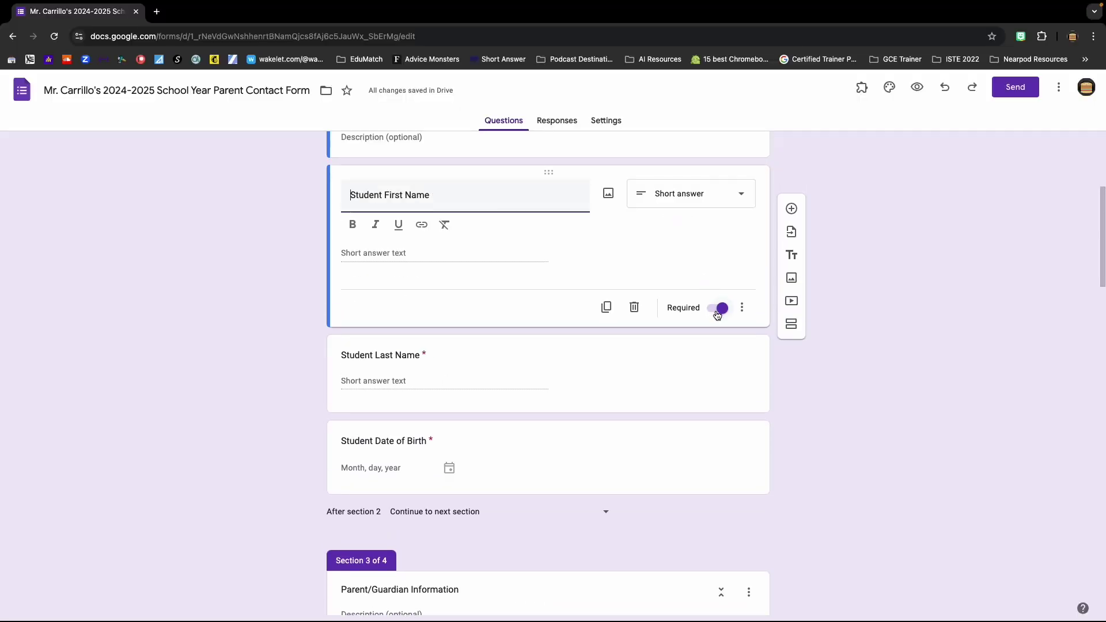
click(641, 459)
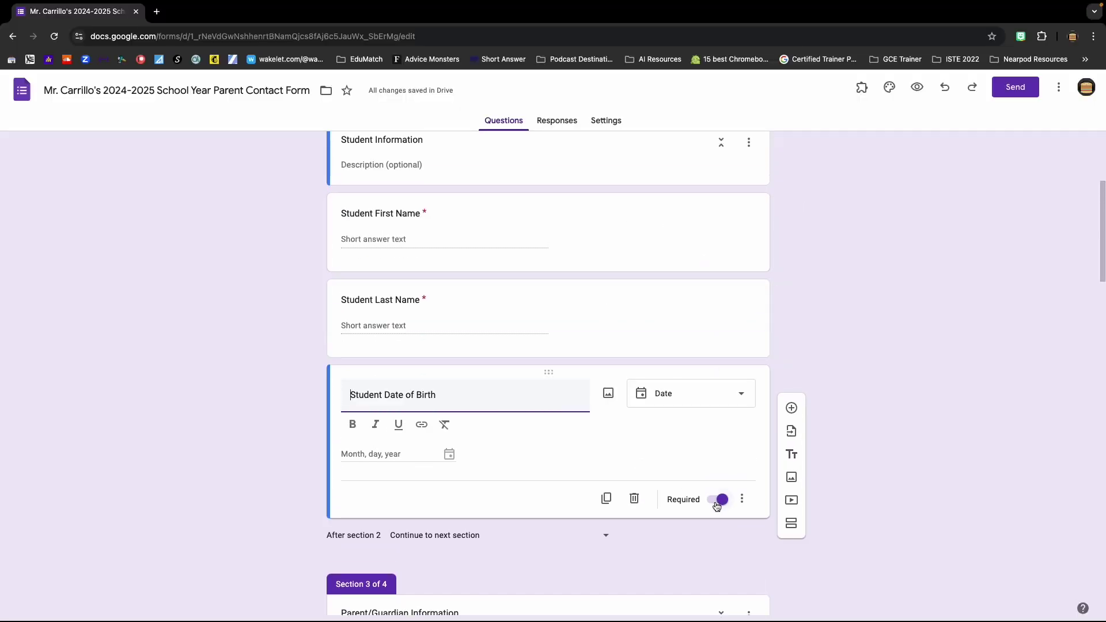
click(716, 501)
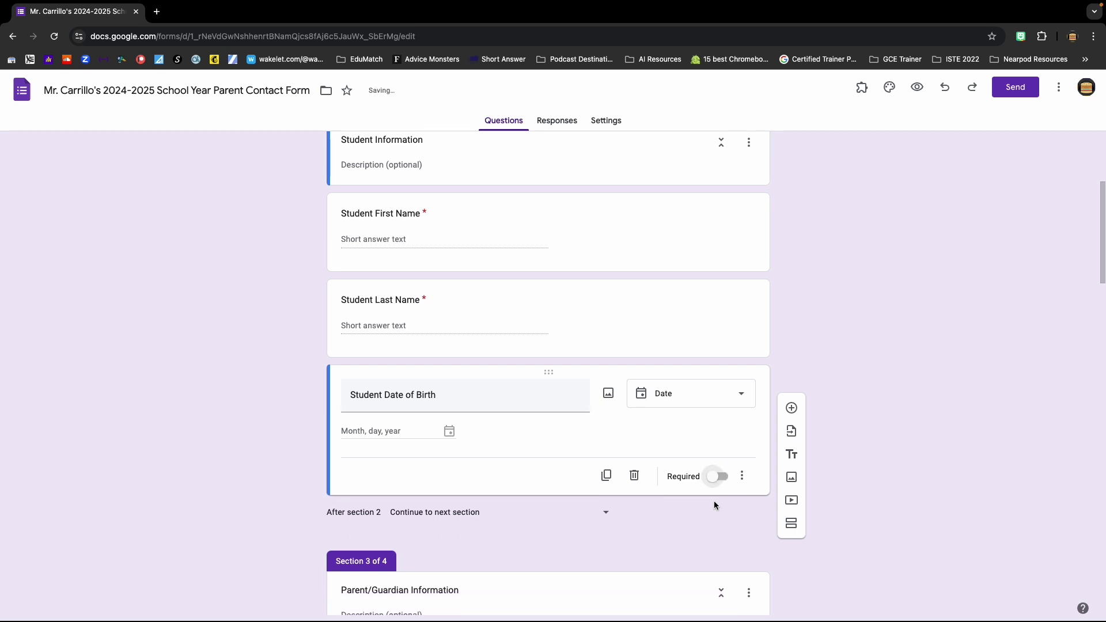
scroll(841, 447, down, 1)
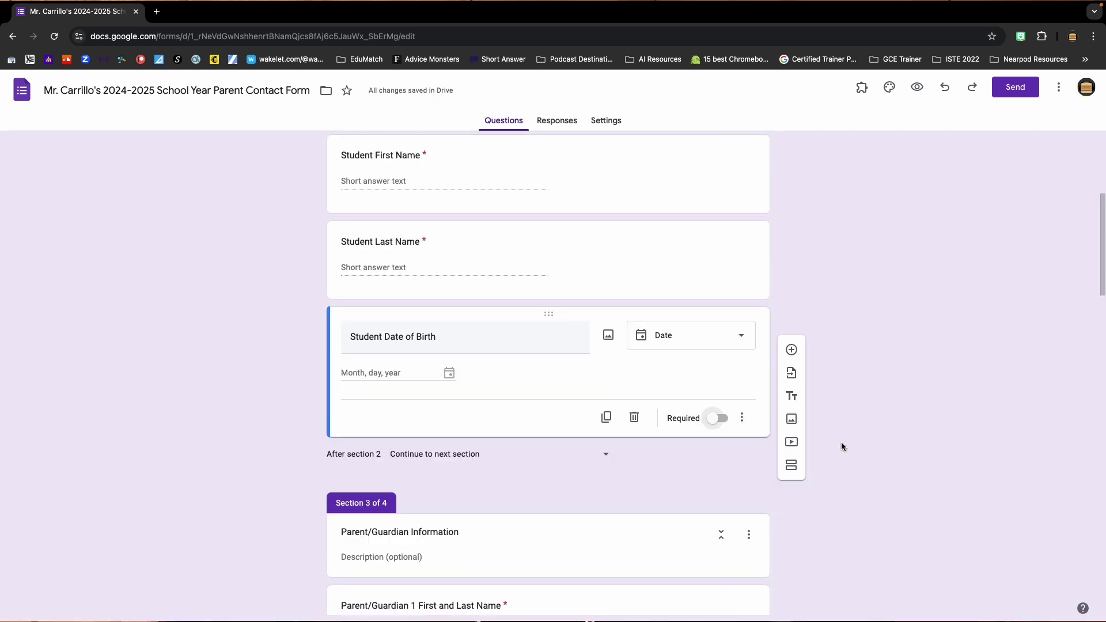
scroll(842, 447, down, 5)
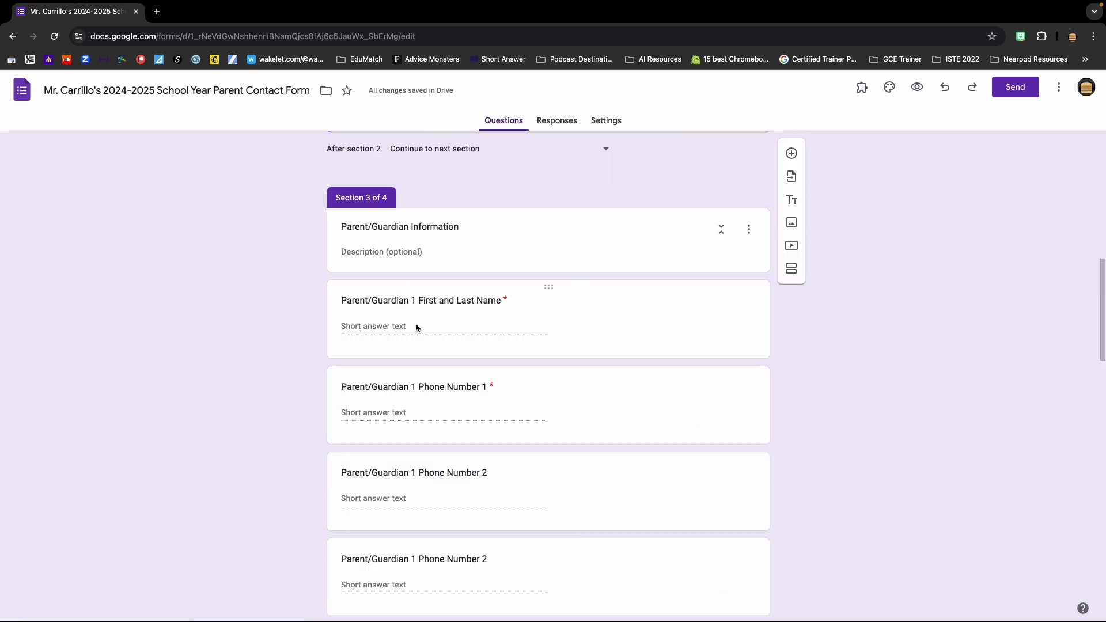
scroll(416, 327, down, 1)
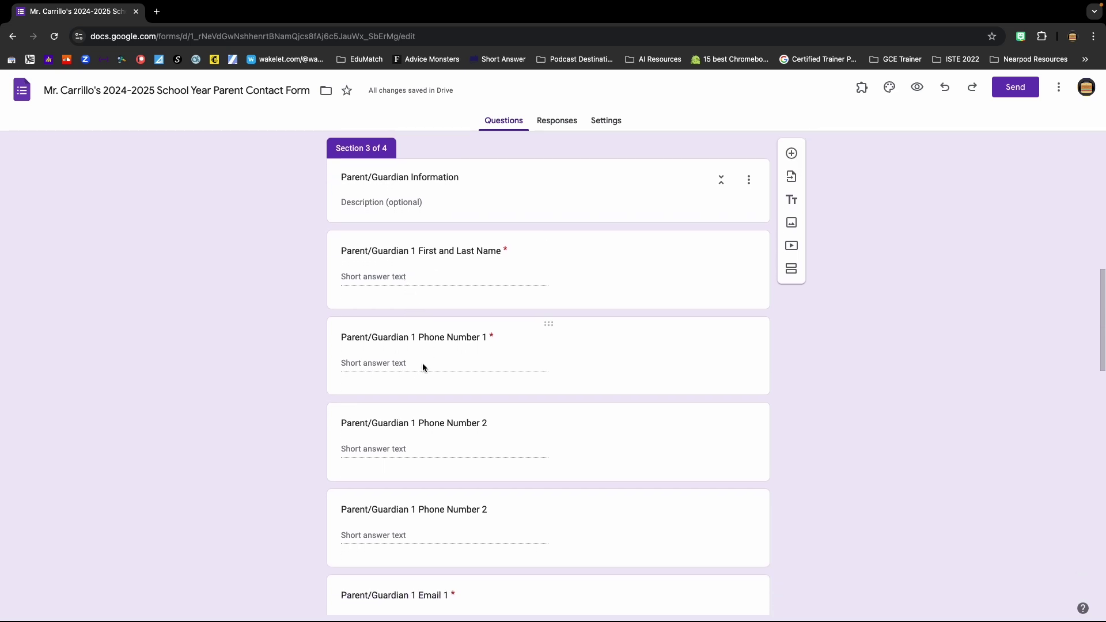
scroll(423, 363, down, 1)
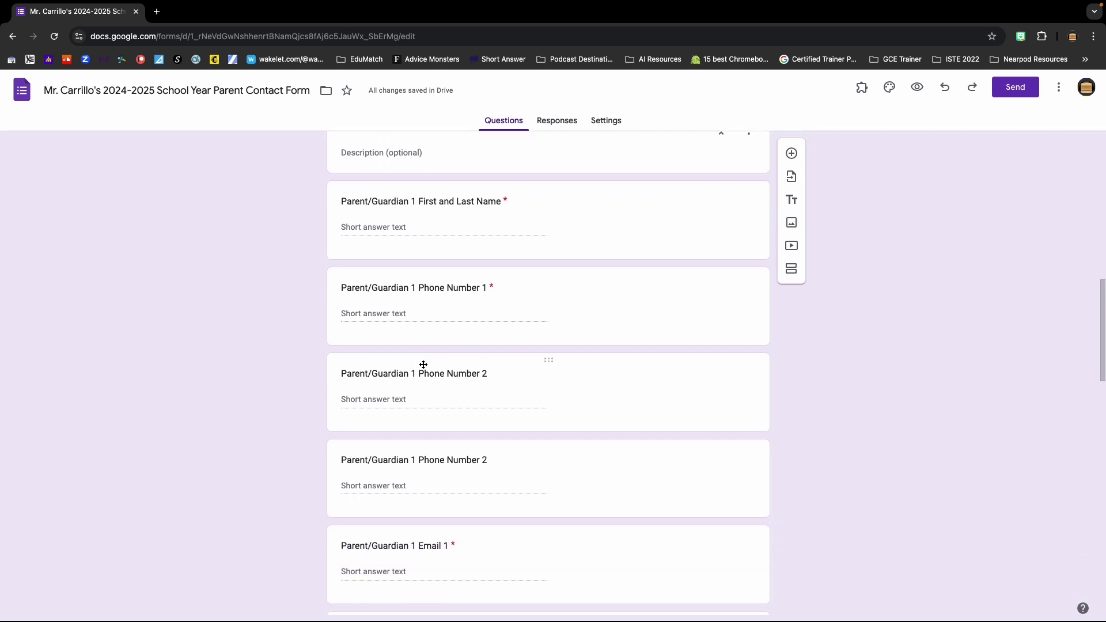
scroll(423, 365, down, 1)
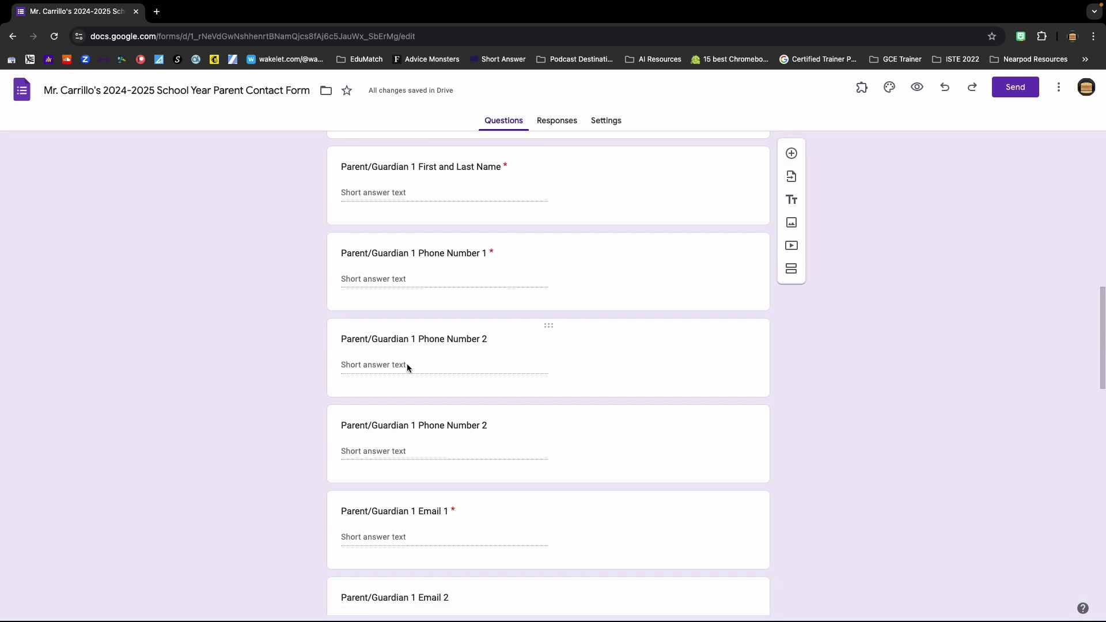
scroll(406, 365, down, 1)
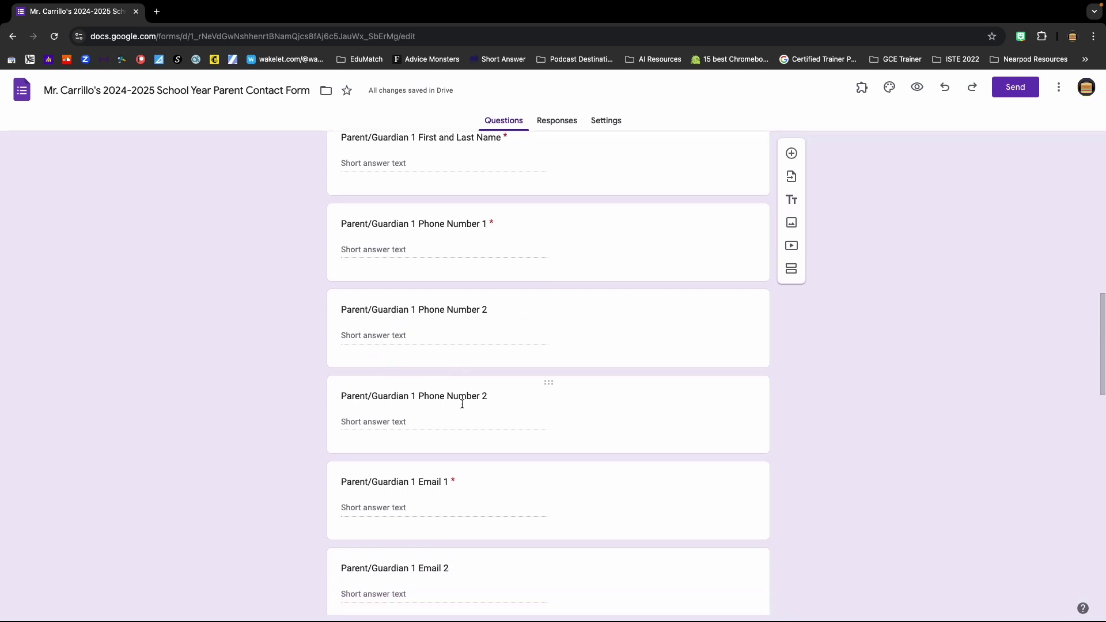
scroll(456, 429, down, 1)
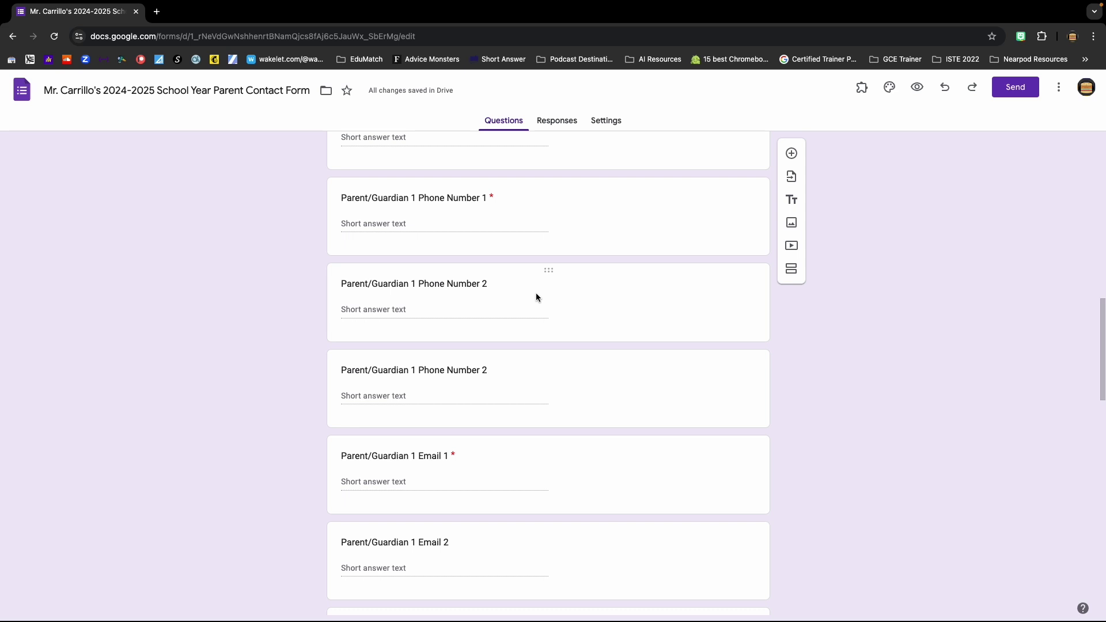
scroll(545, 299, down, 1)
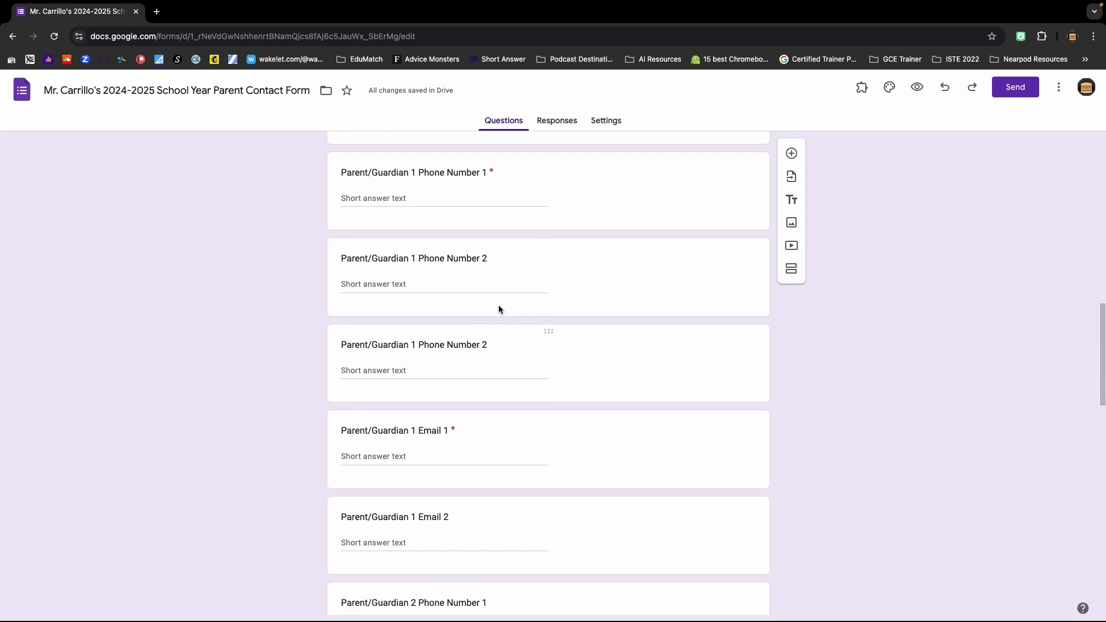
scroll(664, 385, down, 4)
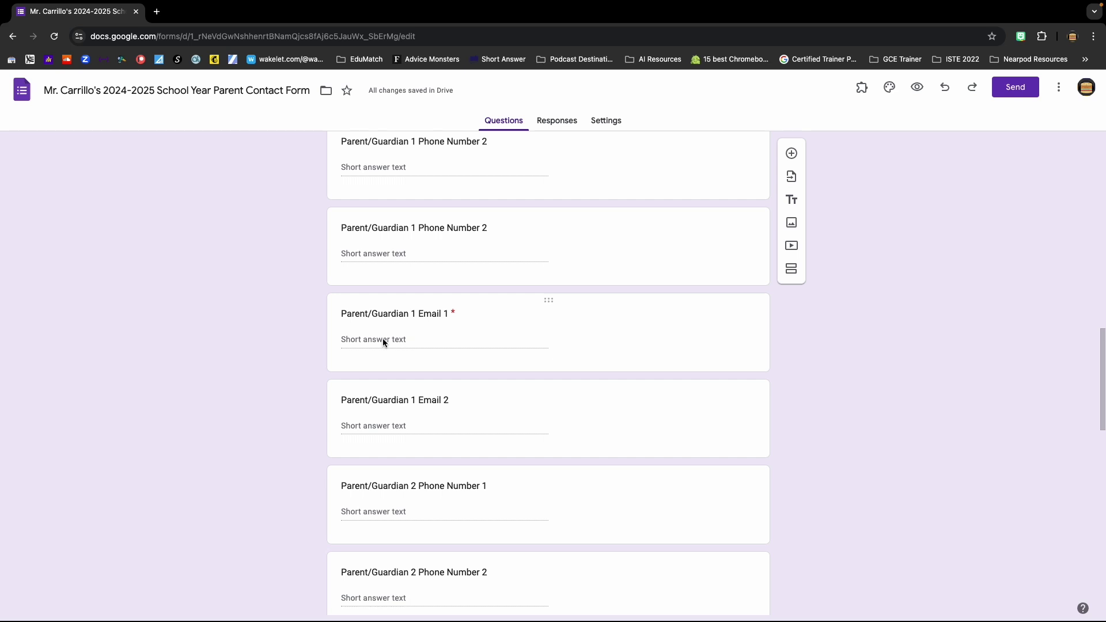
scroll(537, 355, down, 3)
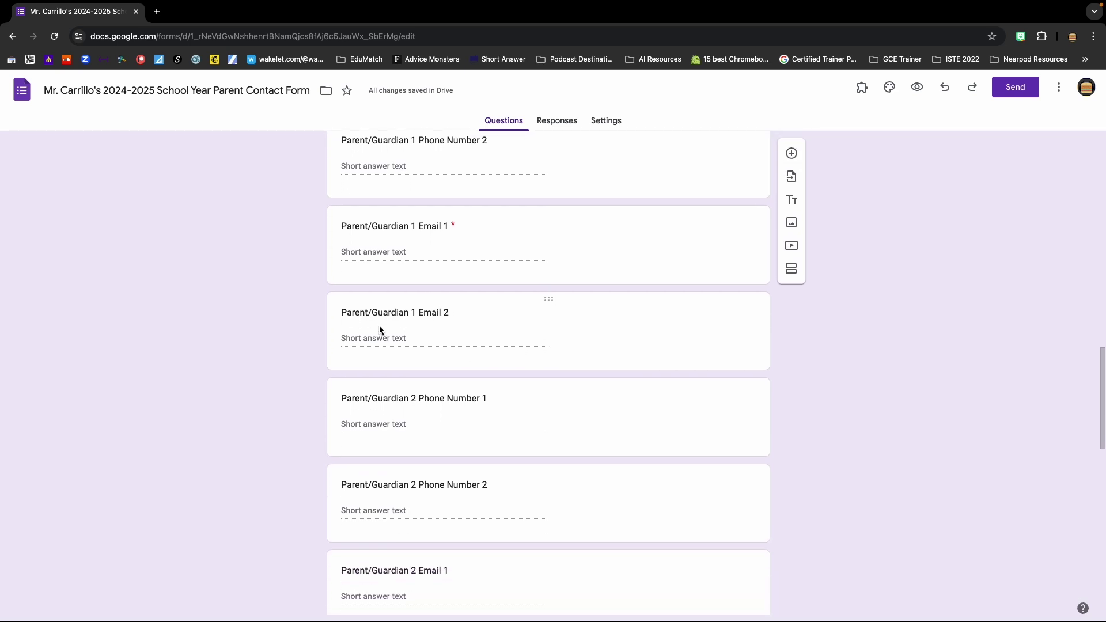
scroll(418, 344, down, 2)
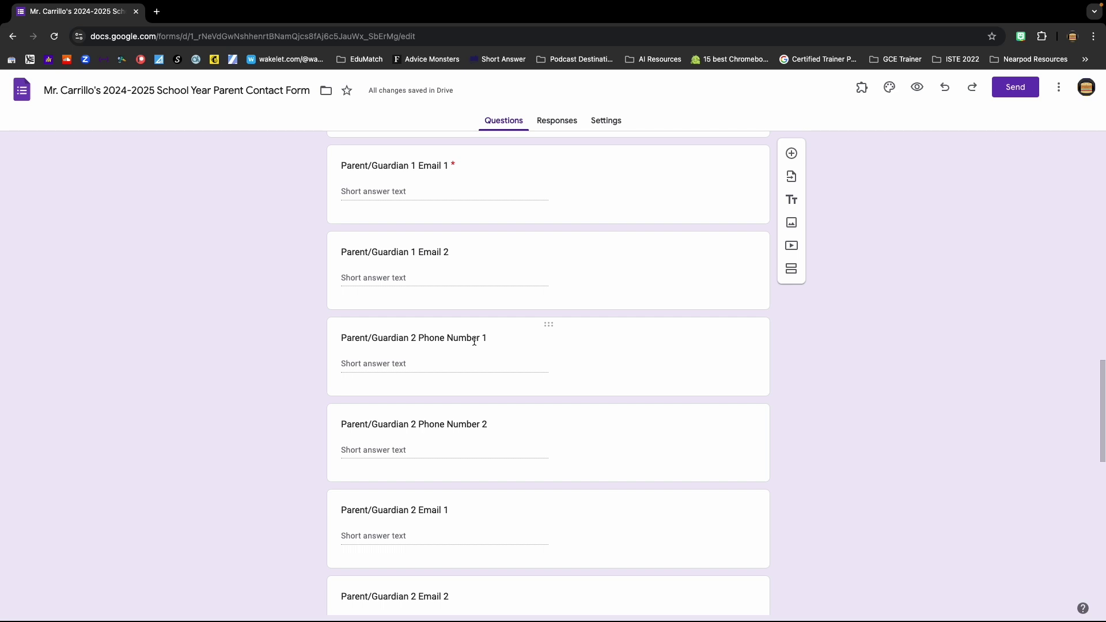
scroll(477, 406, down, 6)
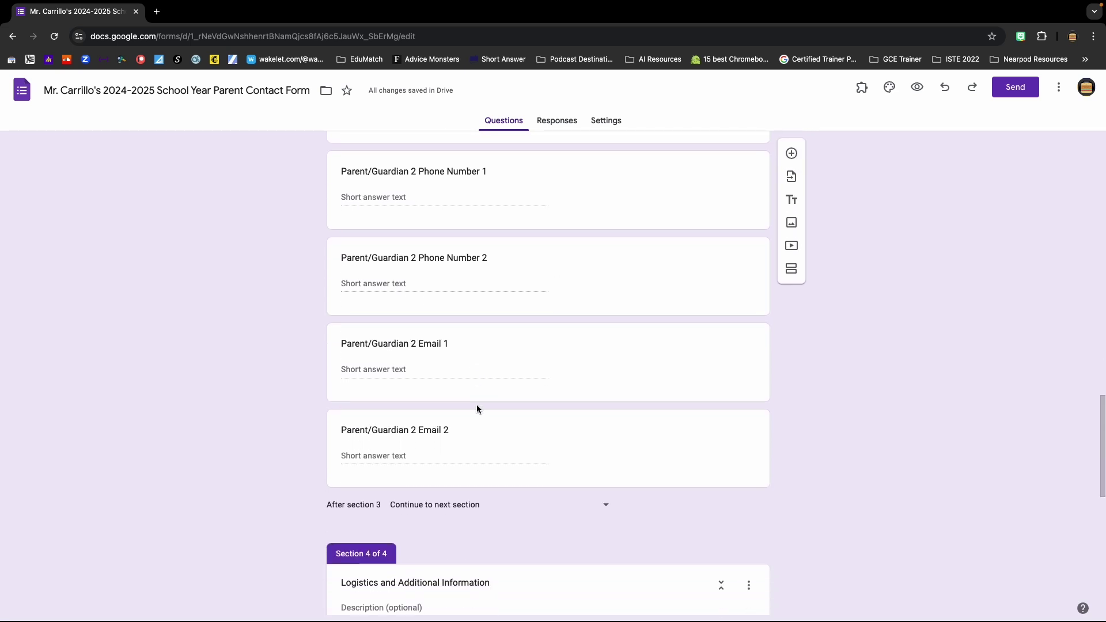
scroll(468, 358, down, 3)
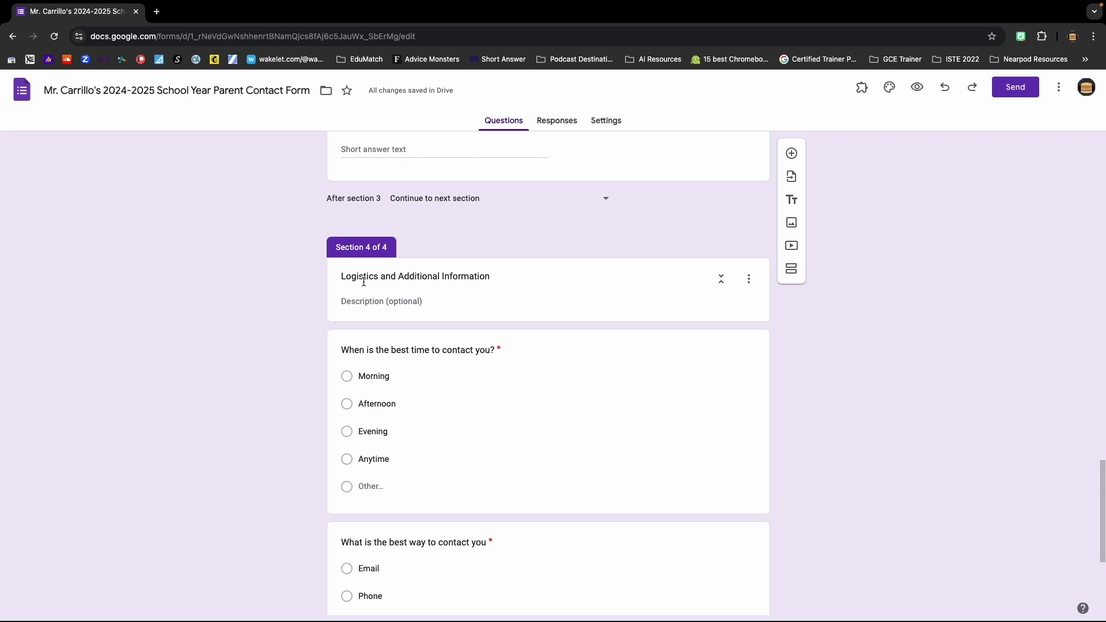
scroll(515, 288, down, 2)
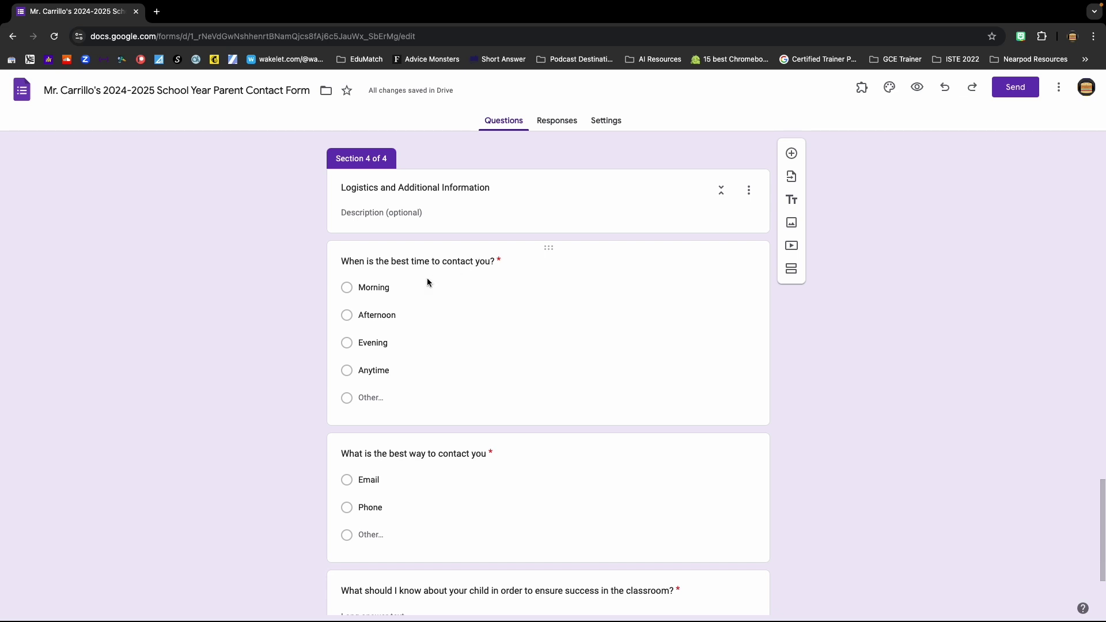
click(468, 296)
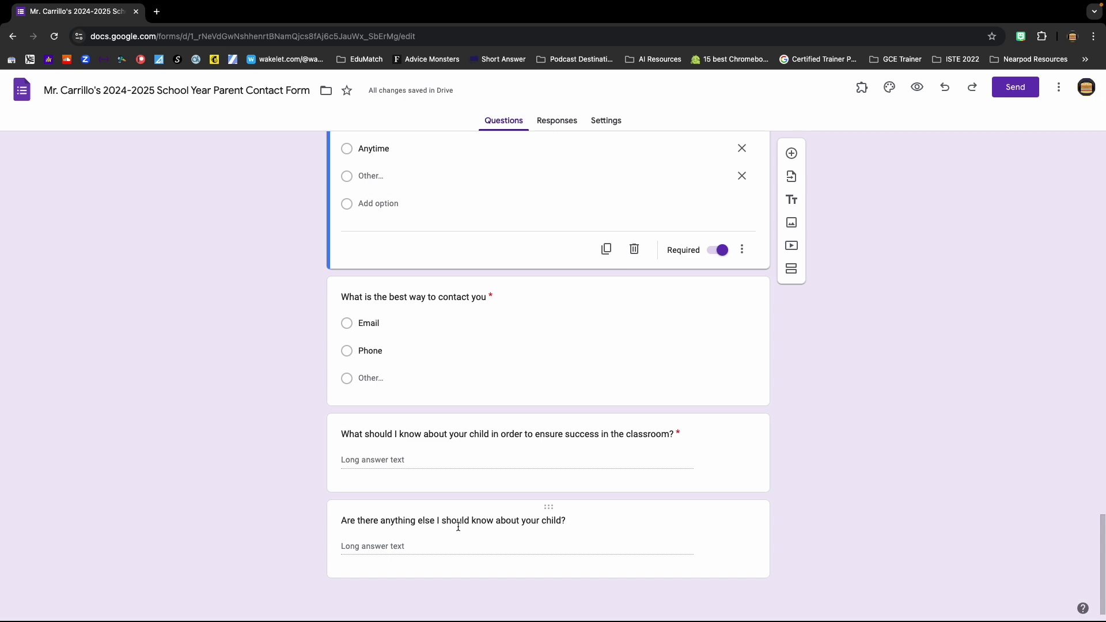
click(607, 520)
text(Is)
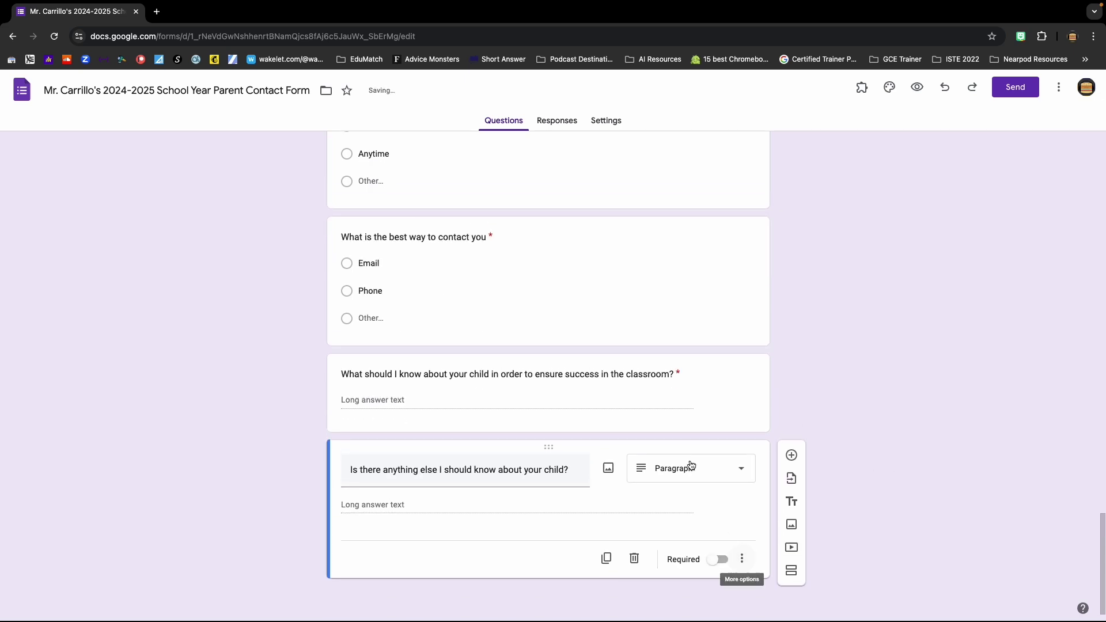
scroll(878, 421, up, 1)
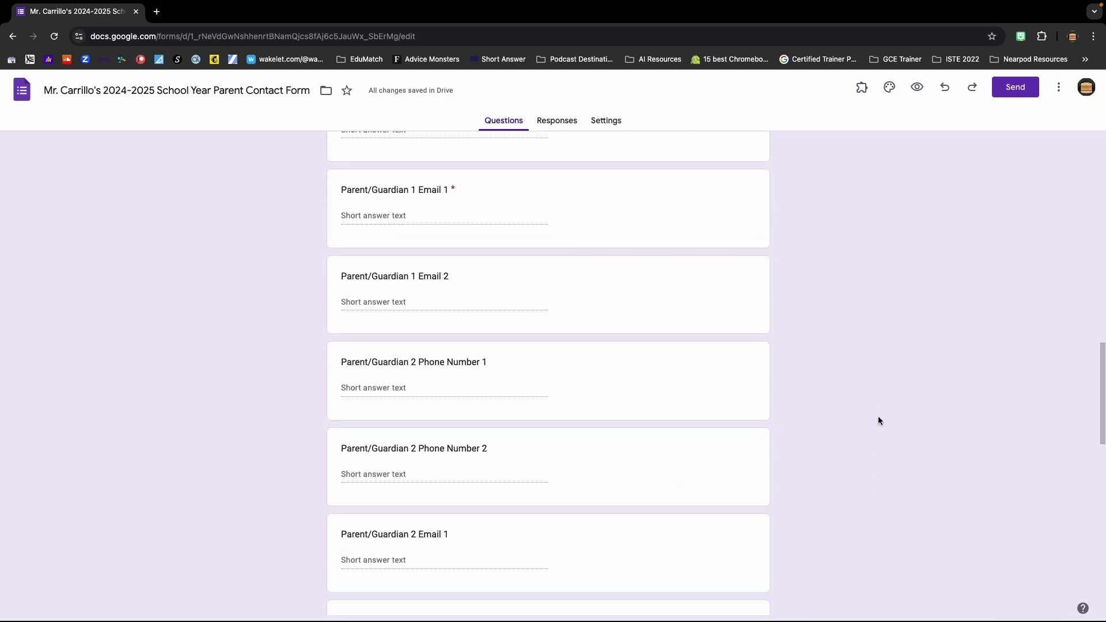
scroll(878, 419, up, 15)
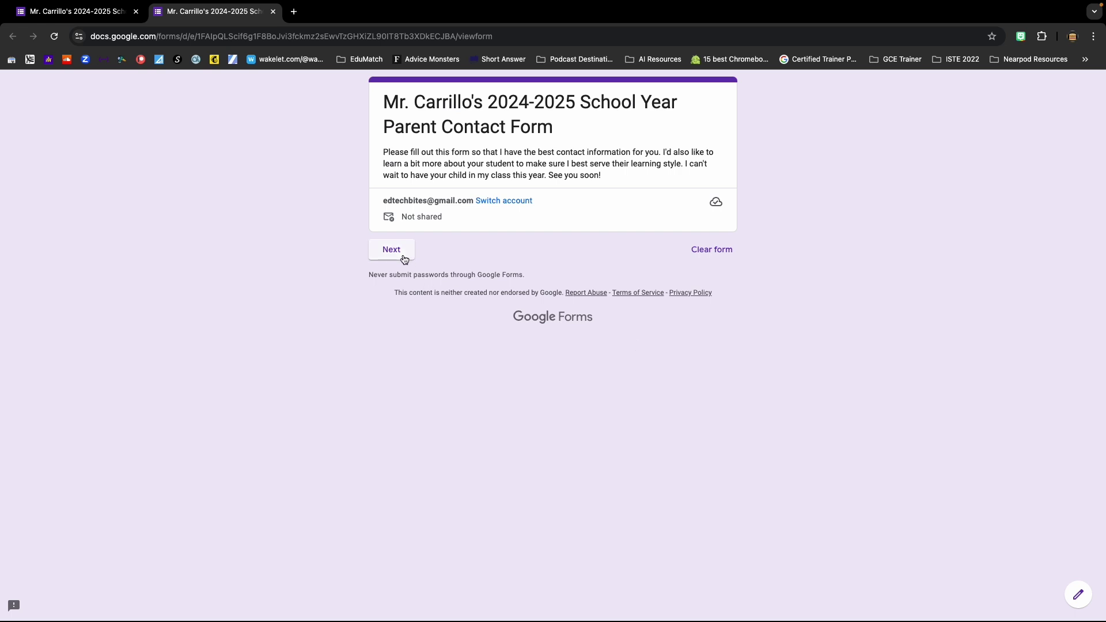
- In the preview, enter a sample student first name, last name and birth date
click(405, 260)
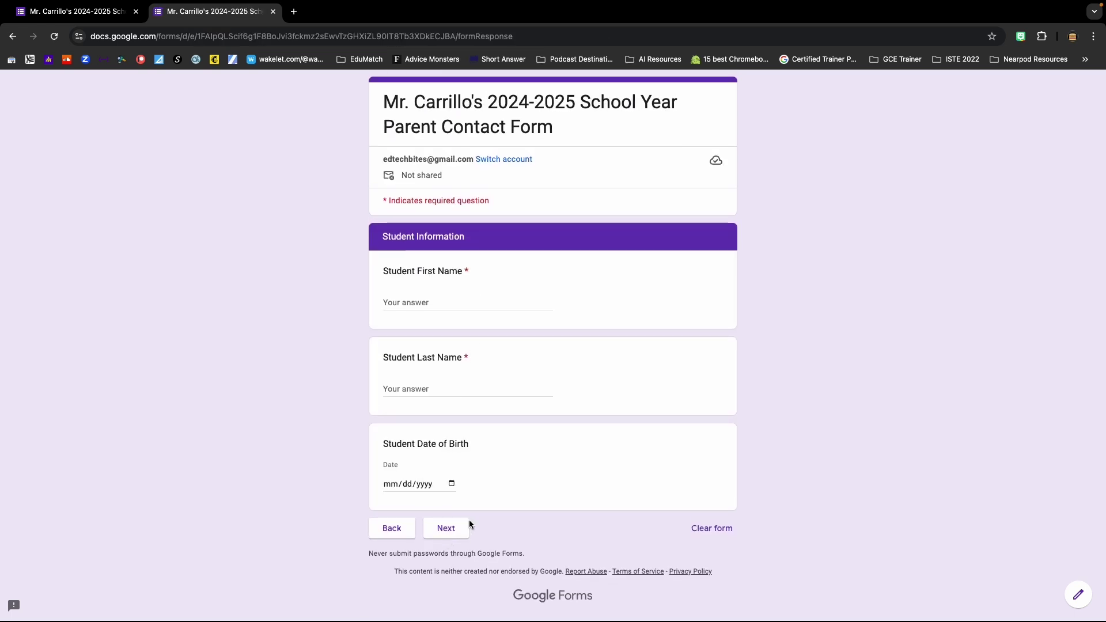
click(455, 530)
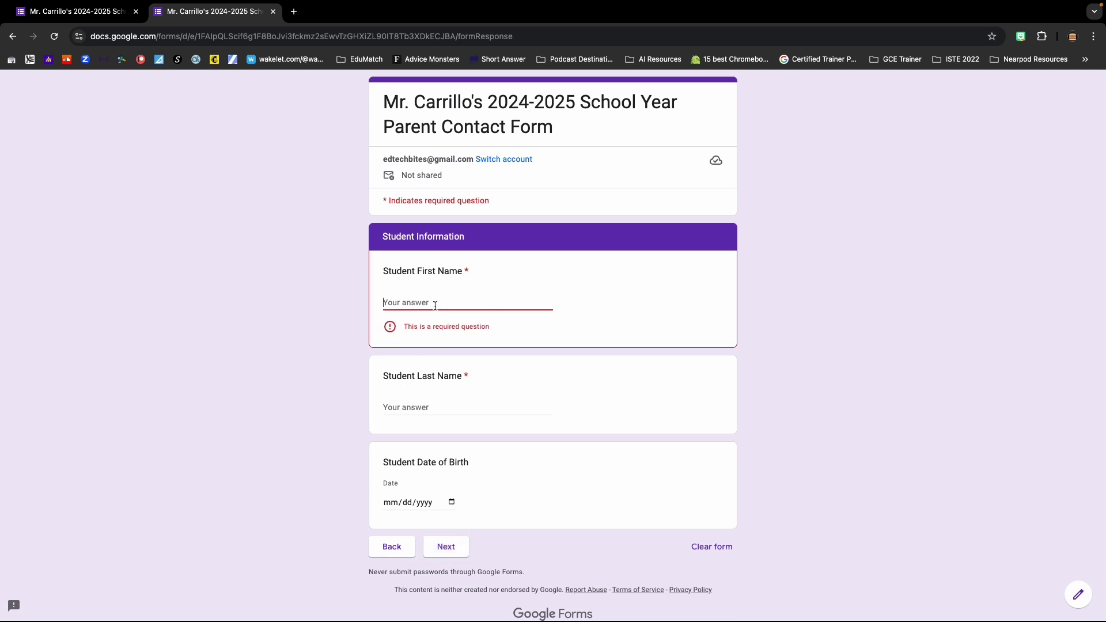
text(Homer)
key(Tab)
text(Simpson)
key(Tab)
text(01162013)
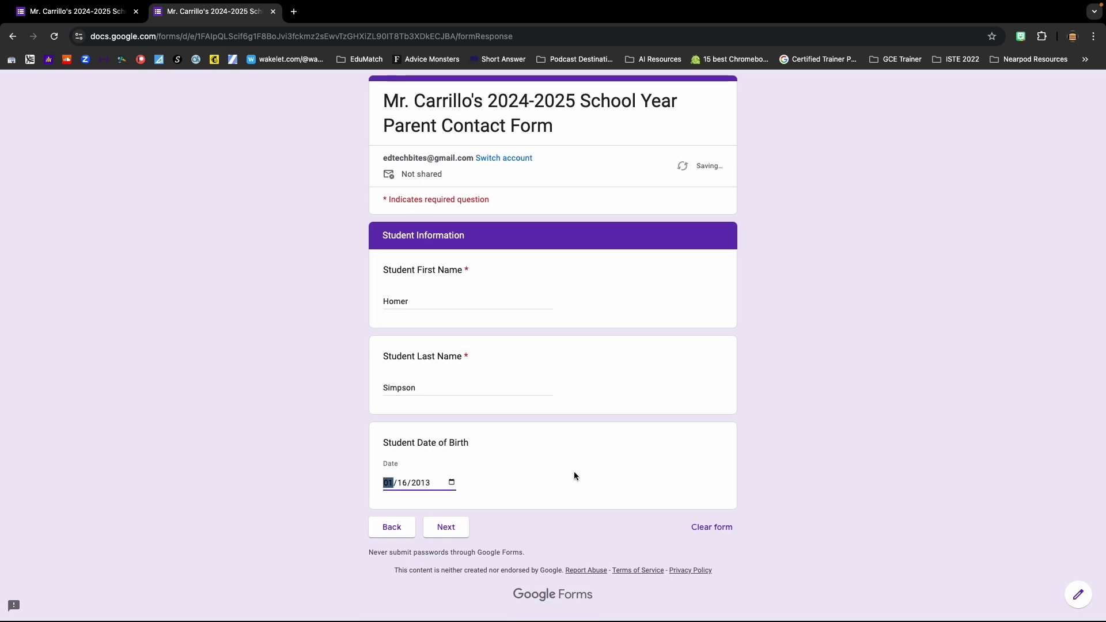
click(452, 531)
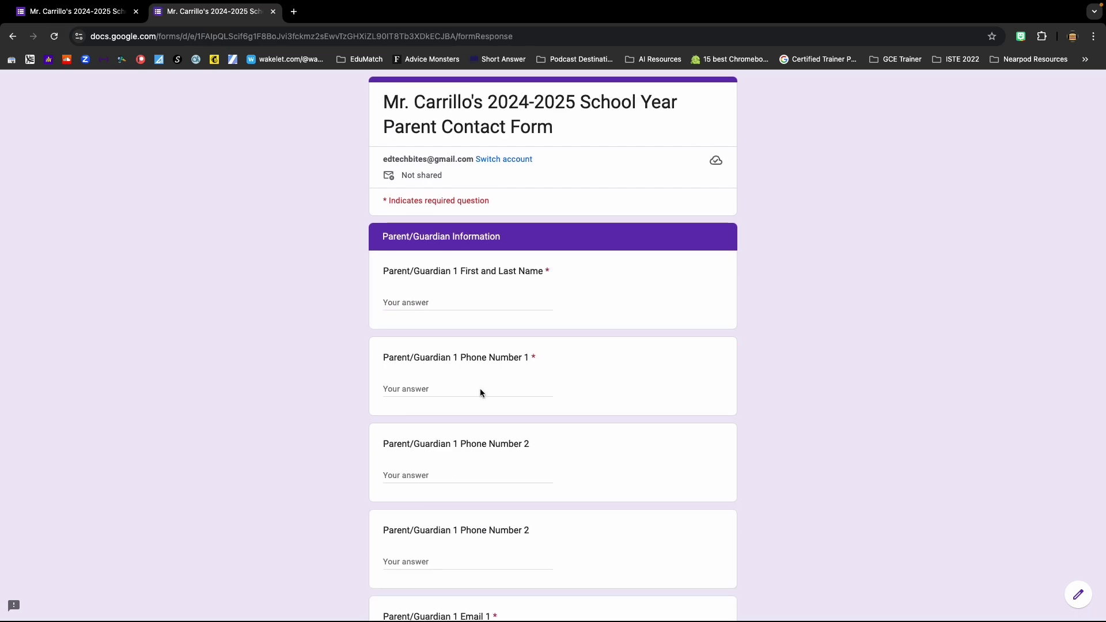
- Fill in test values for Parent/Guardian 1's name, phone number and e-mail, then continue to Logistics
click(420, 302)
text(Abe)
key(Tab)
text(Simpson)
key(shift+Tab)
text(Simpson)
key(Tab)
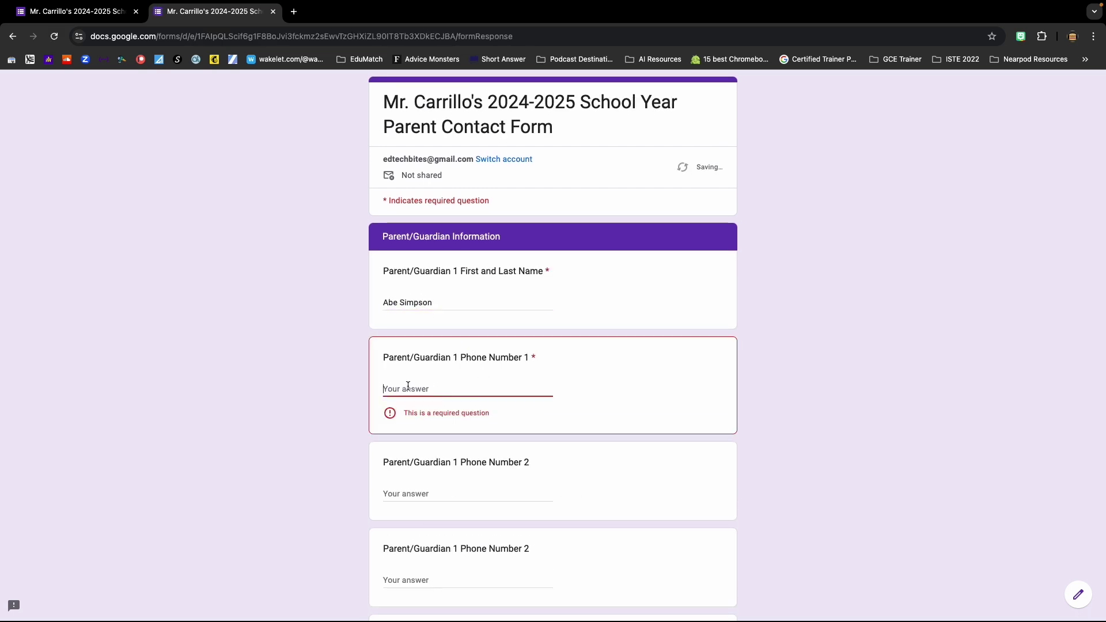
text((555)555-5555)
scroll(440, 417, down, 2)
scroll(443, 414, down, 4)
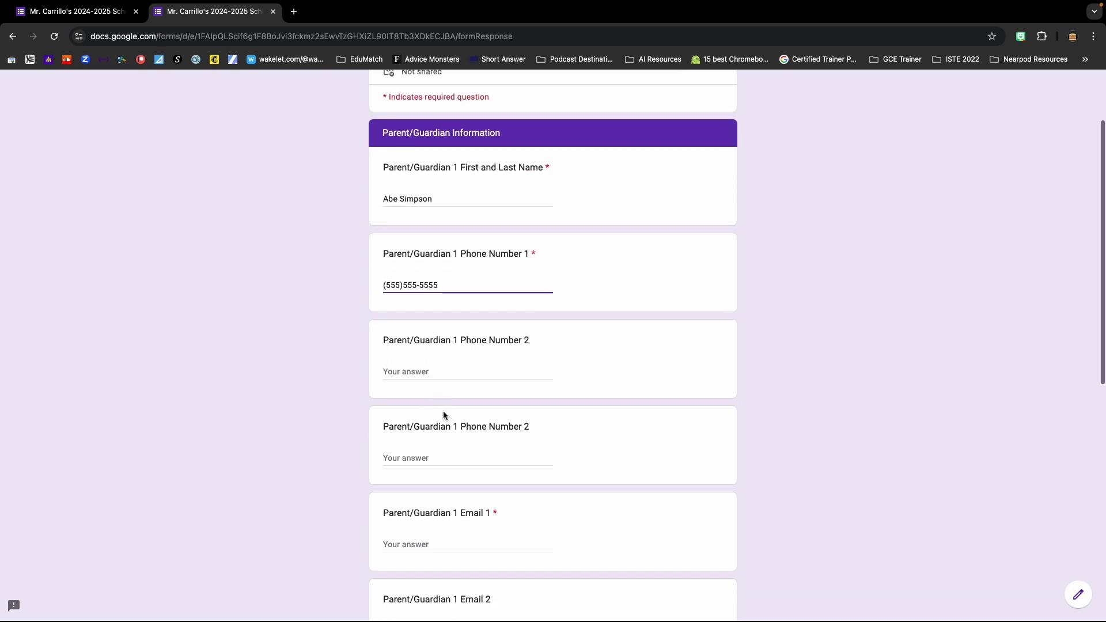
click(422, 417)
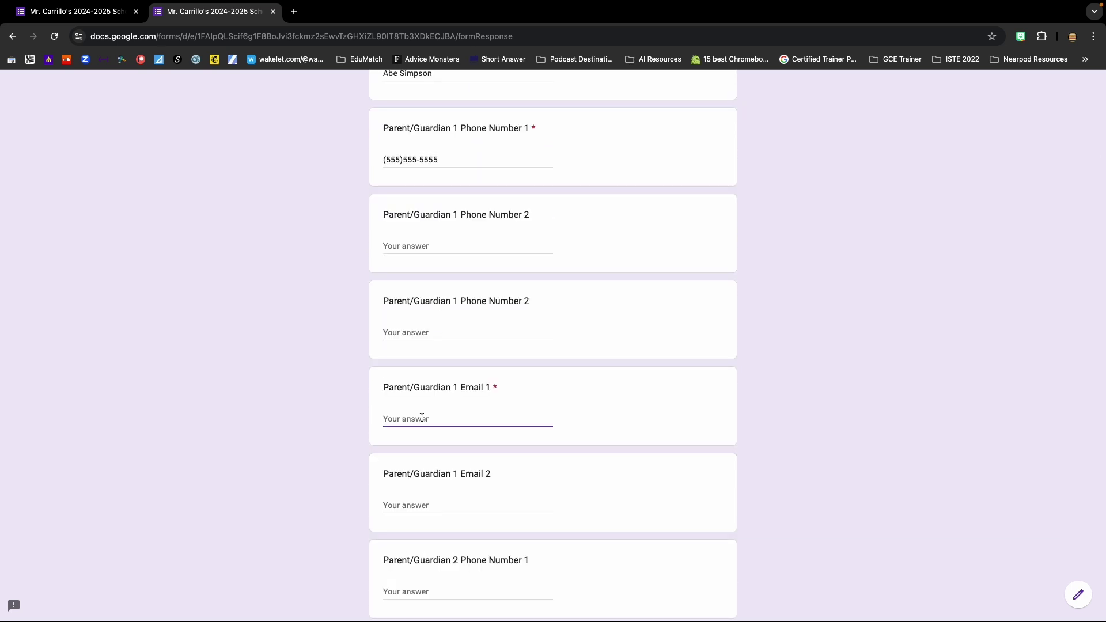
text(emailaddress@emailaddress.doh)
scroll(495, 450, down, 3)
scroll(496, 451, down, 6)
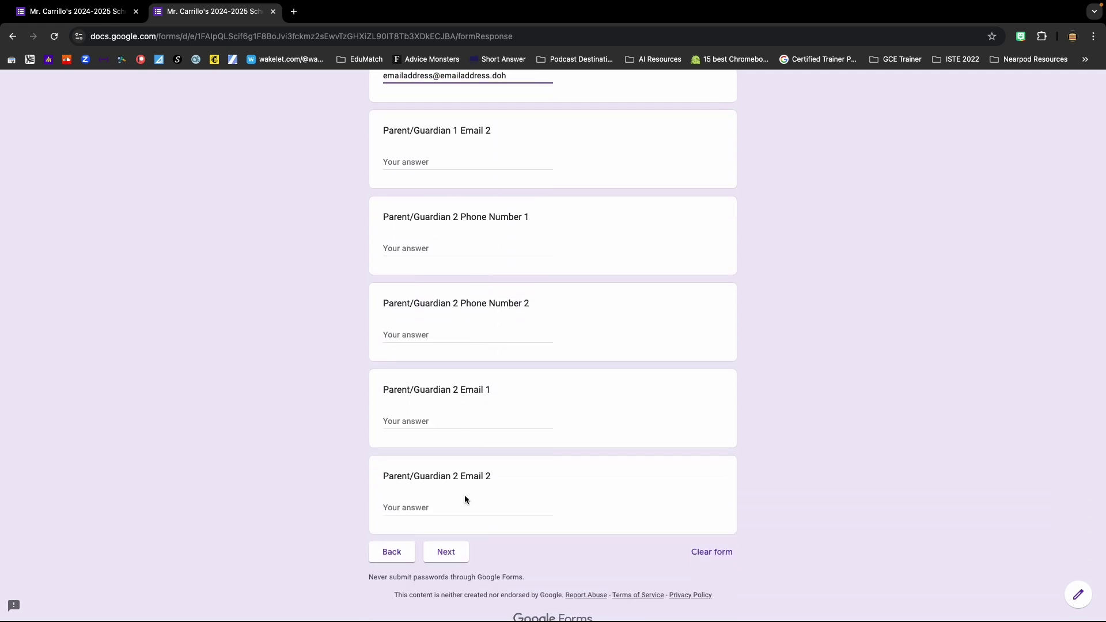
click(447, 554)
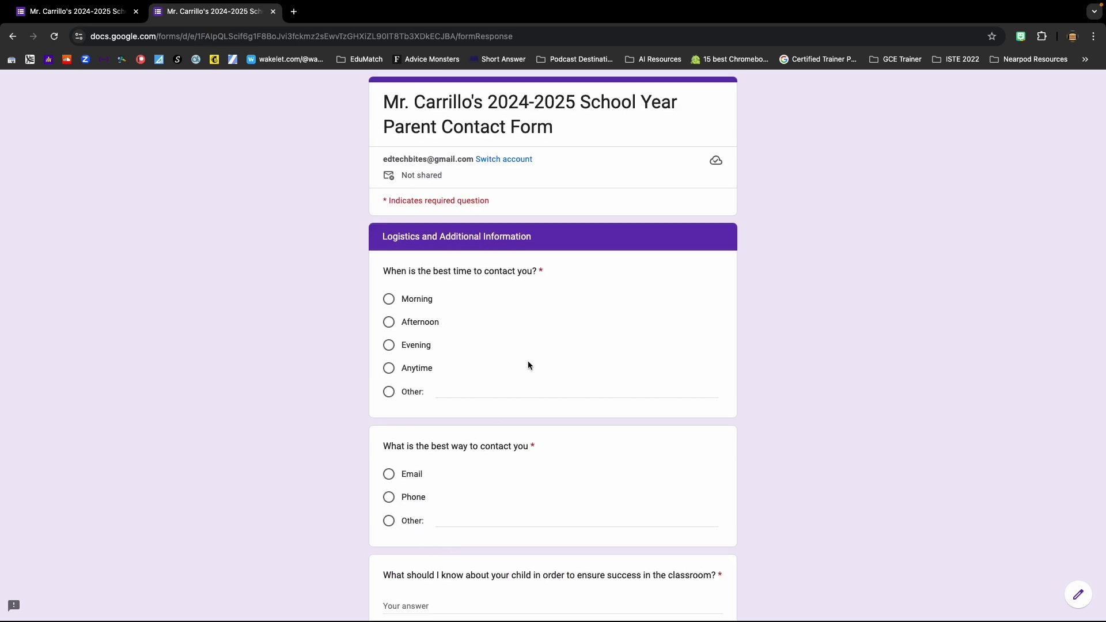
- Choose Evening as the best contact time and Phone as the best contact method
scroll(528, 361, down, 1)
click(389, 299)
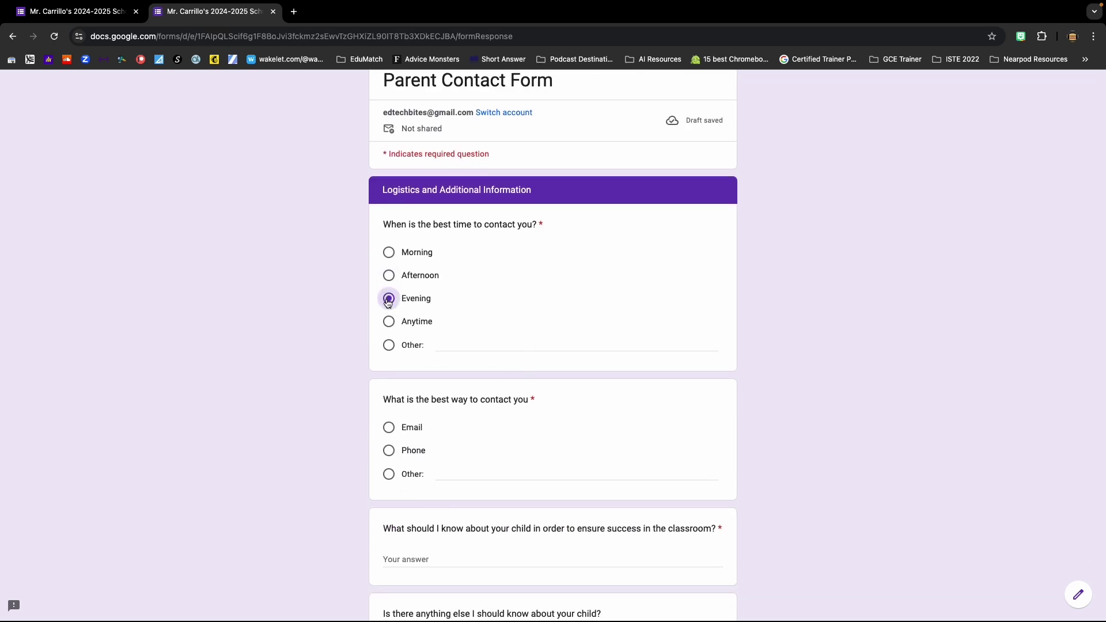
scroll(432, 374, down, 2)
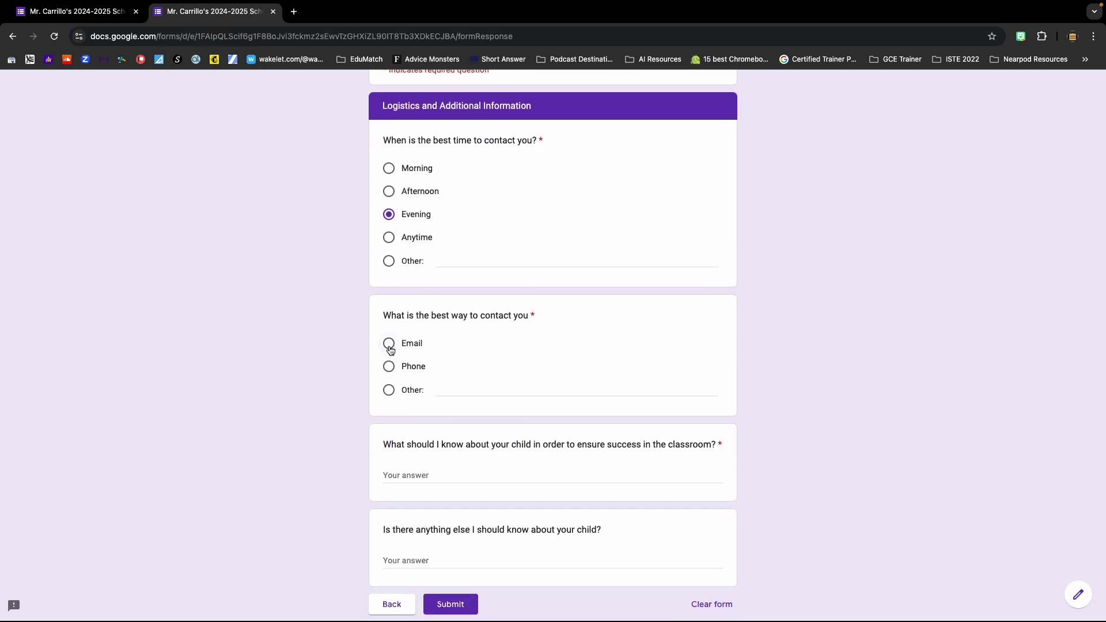
click(388, 367)
- Paste notes about the child into both open-answer questions and submit the test response
scroll(506, 419, down, 2)
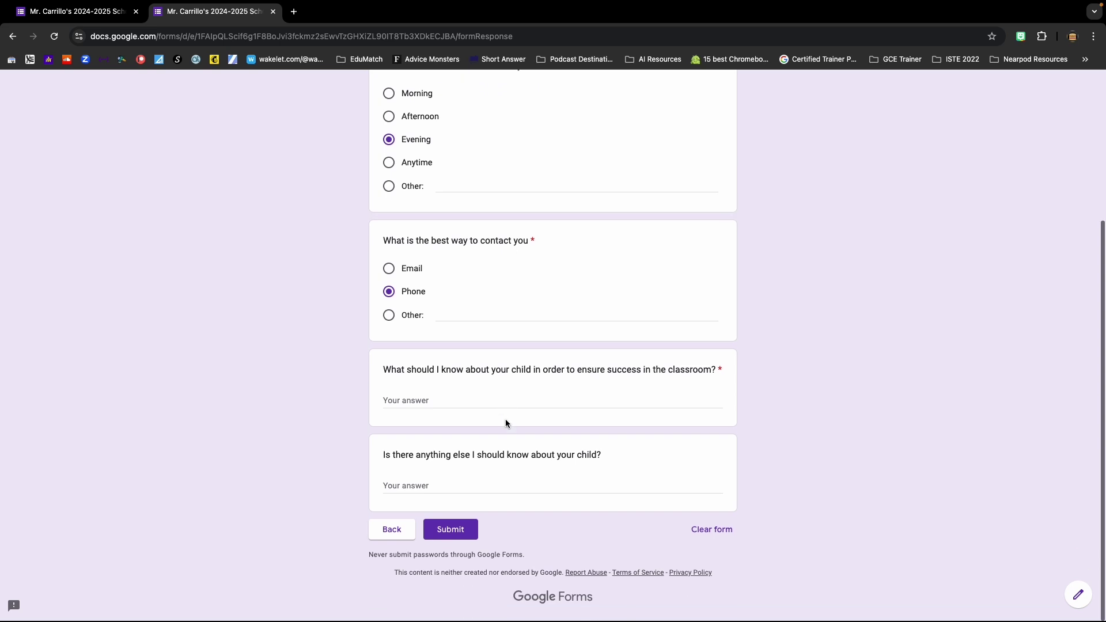
click(402, 401)
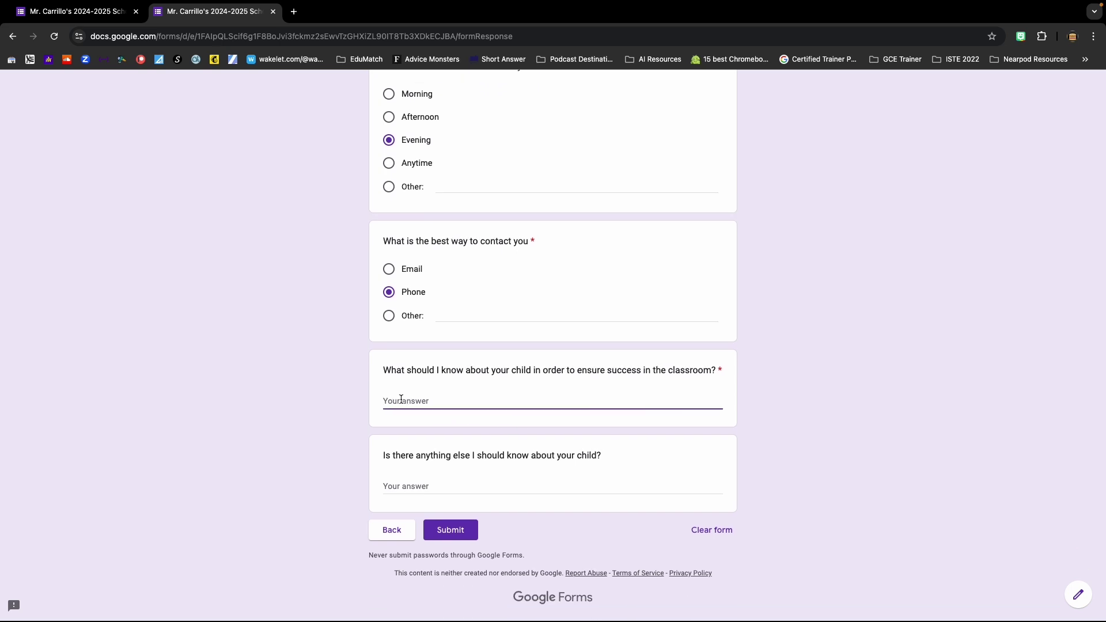
text(Homer takes a while to process information. He likes to sneak donuts into his lunchbox so be on the lookout for him trying to eat one in class. He's a sweet young boy with a huge heart. He literally has a huge heart, we have a doctor appointment for that next week.)
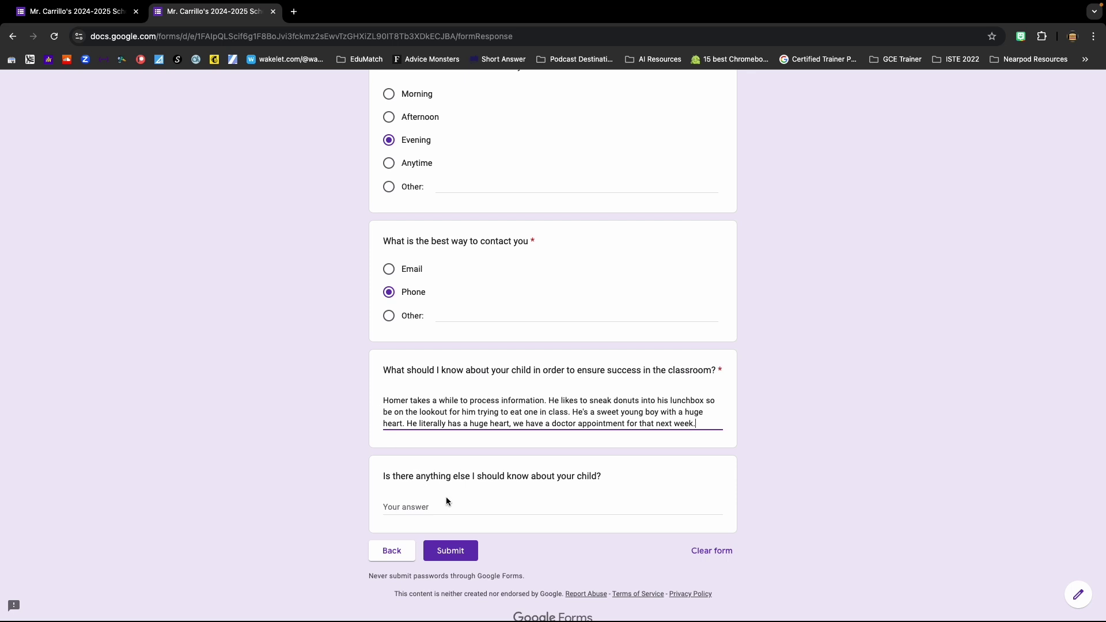
click(417, 506)
text(He's very insecure about his receding hairline.)
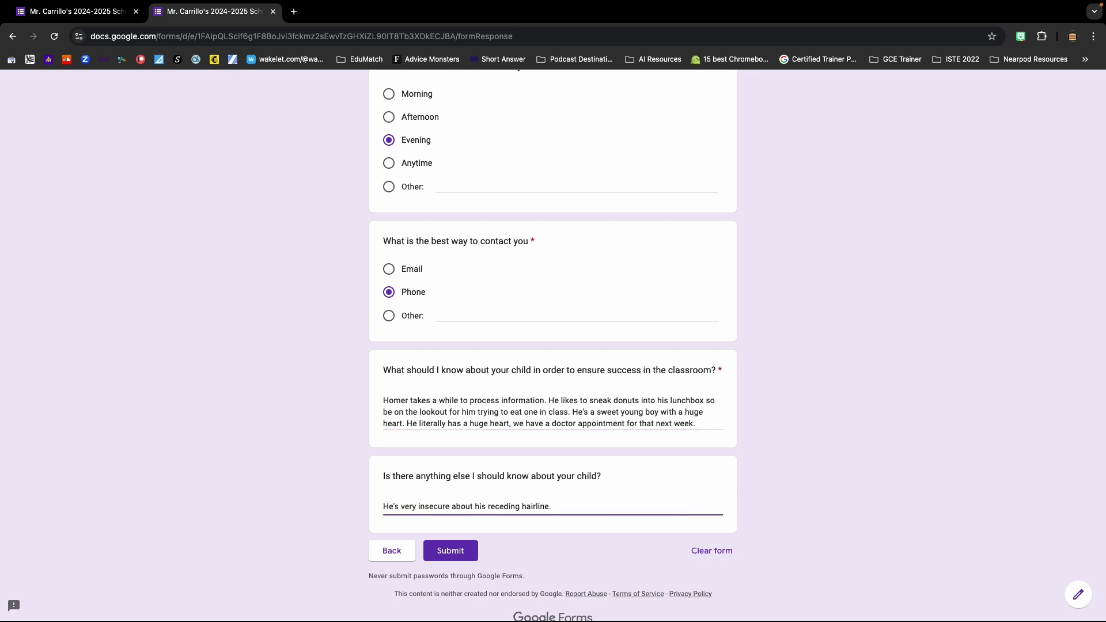
click(461, 560)
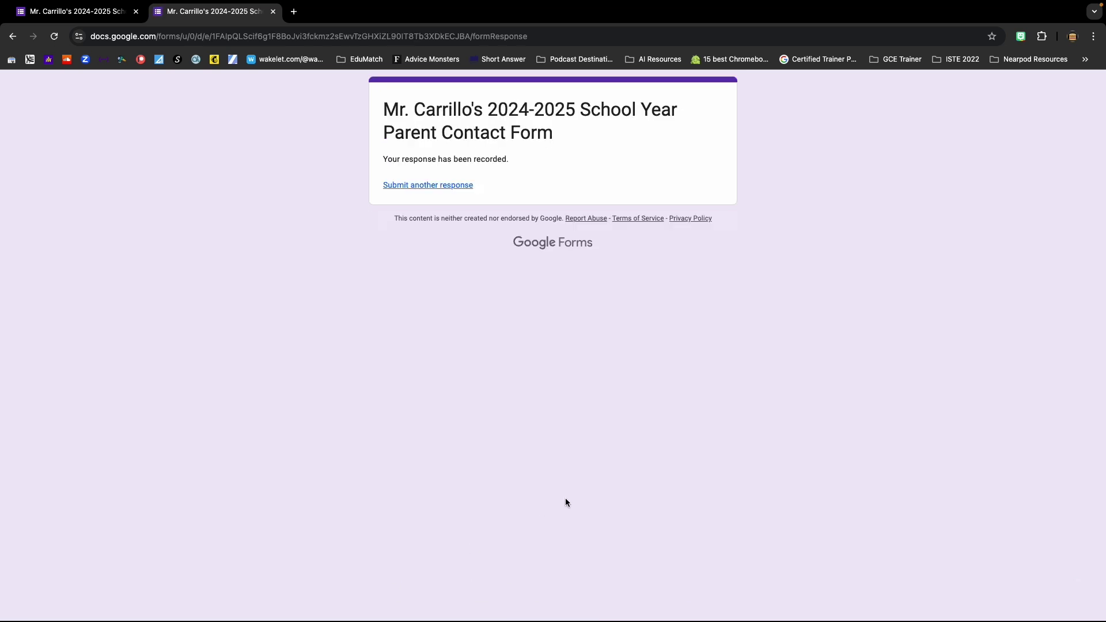
- Review the single test response in the Responses summary and choose Link to Sheets
click(118, 12)
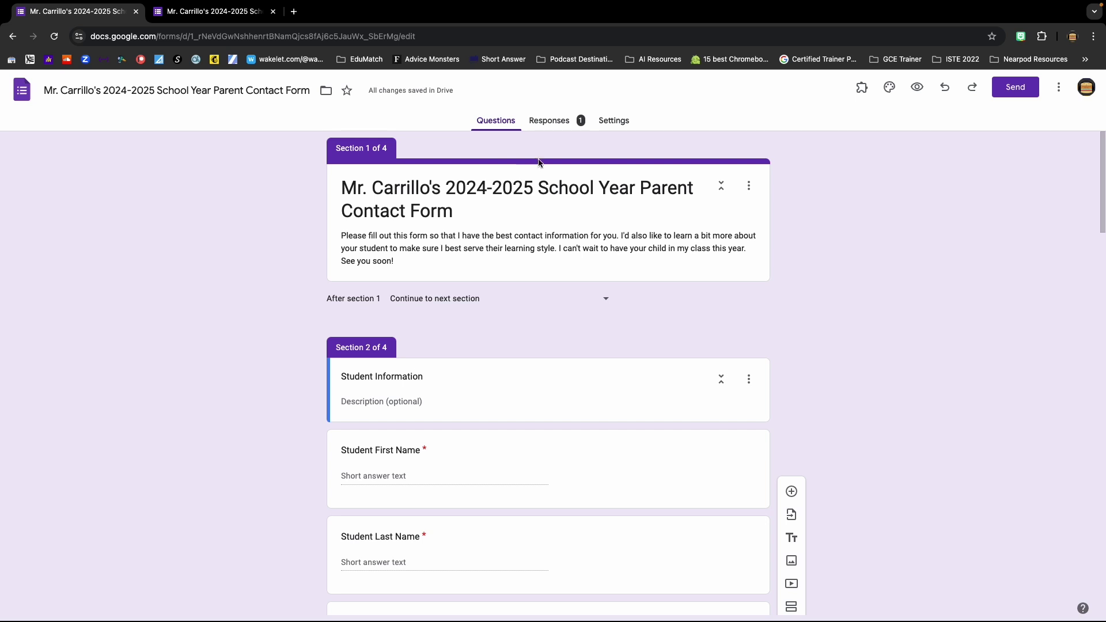
click(568, 125)
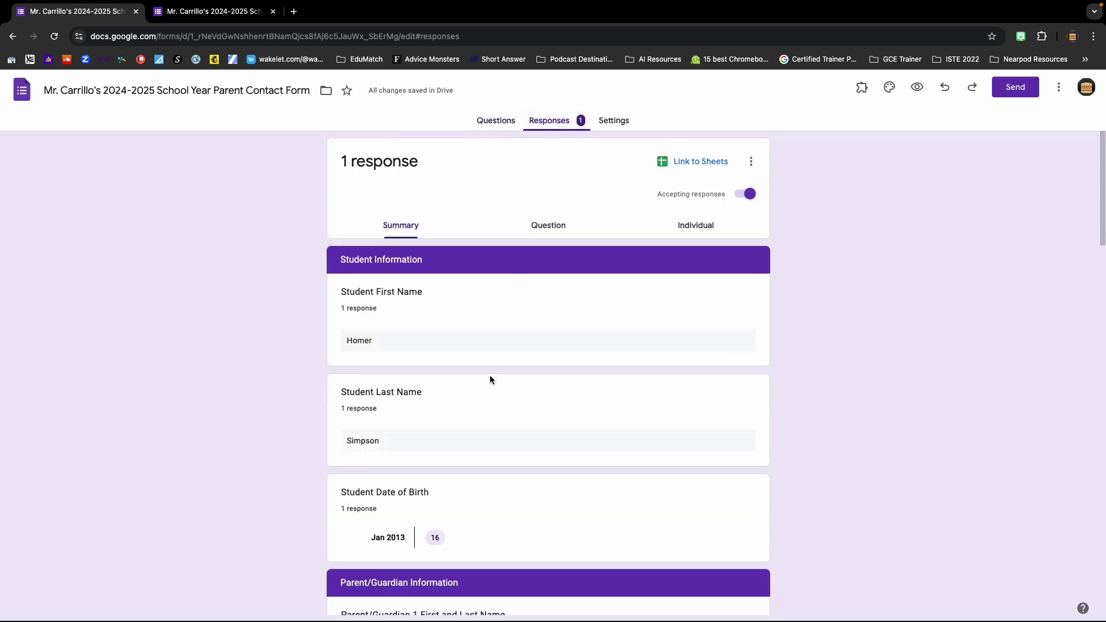
scroll(428, 333, down, 5)
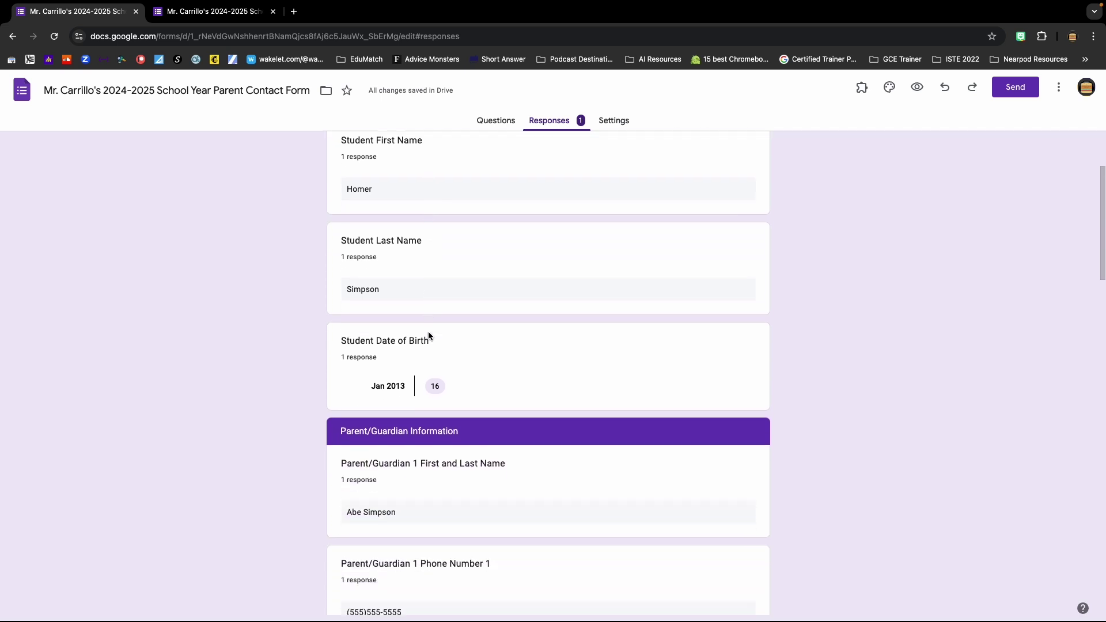
scroll(429, 335, down, 15)
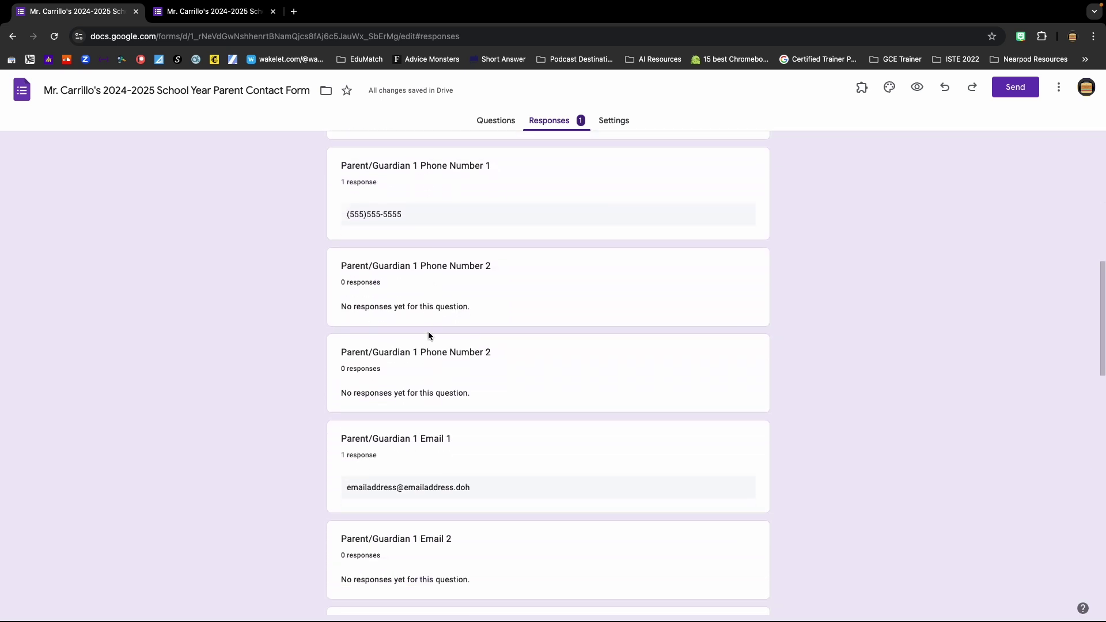
scroll(429, 335, down, 10)
scroll(428, 331, up, 1)
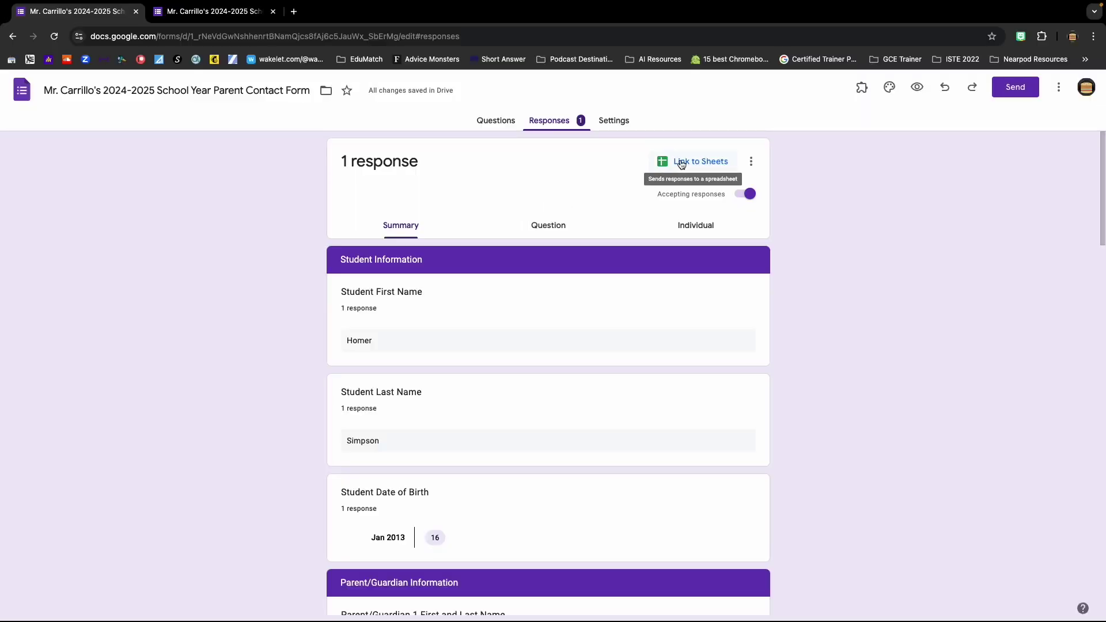
click(682, 164)
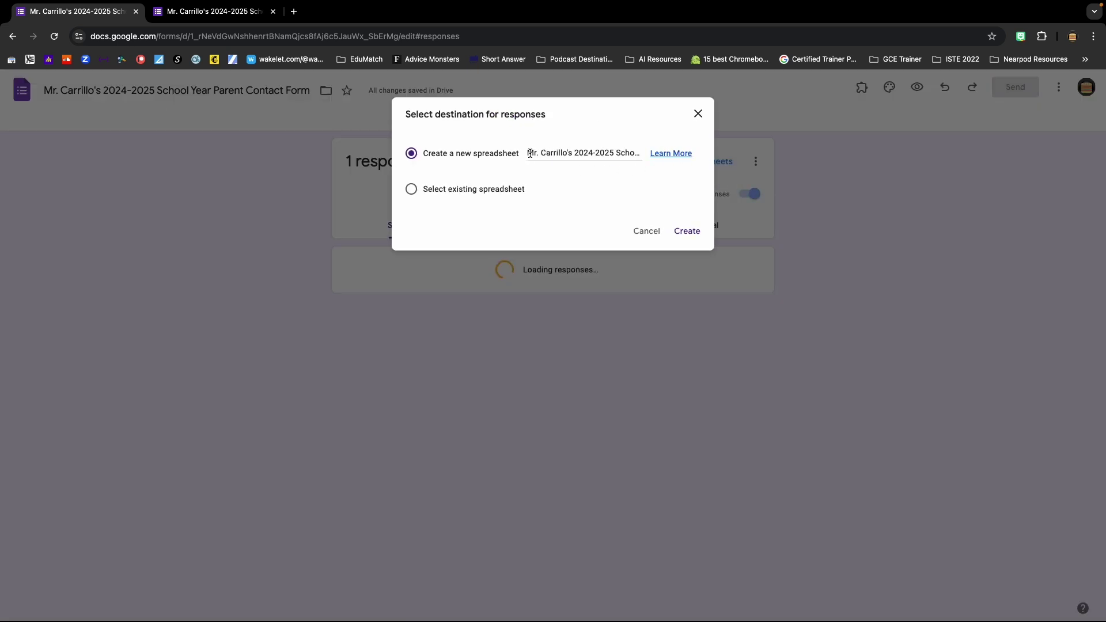
- Create a new responses spreadsheet and check the test row across Form Responses 1
click(688, 231)
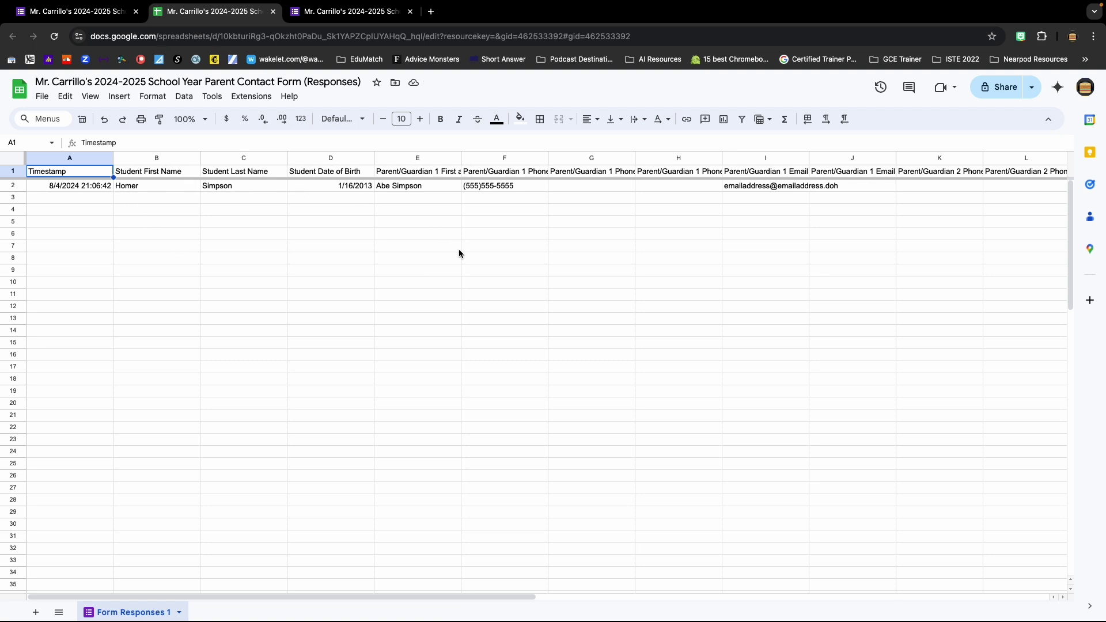
scroll(553, 311, right, 10)
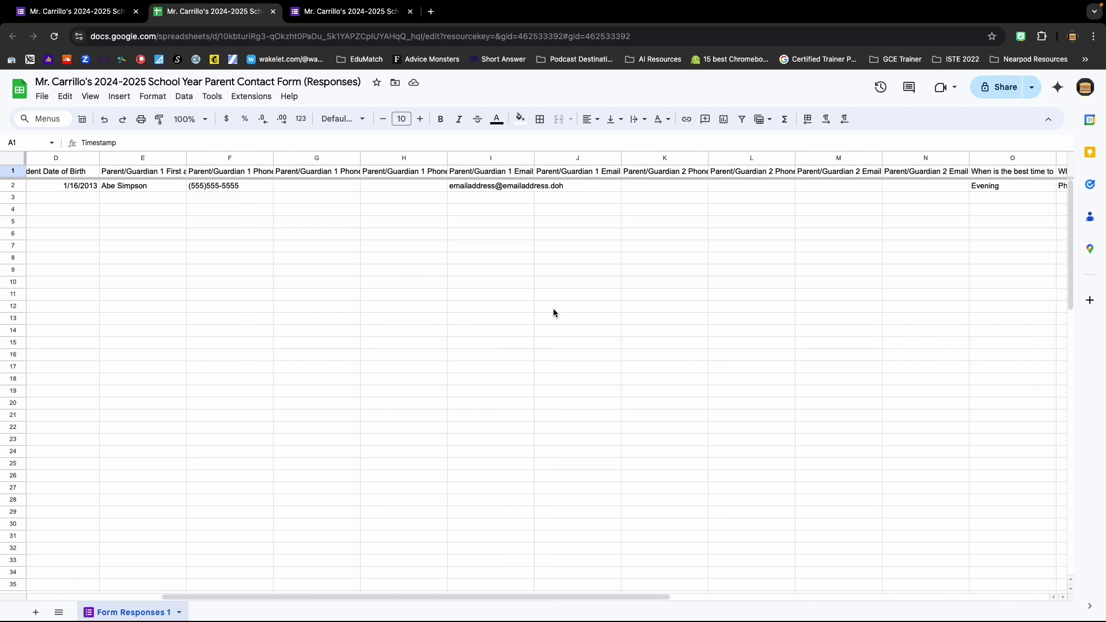
scroll(553, 312, right, 6)
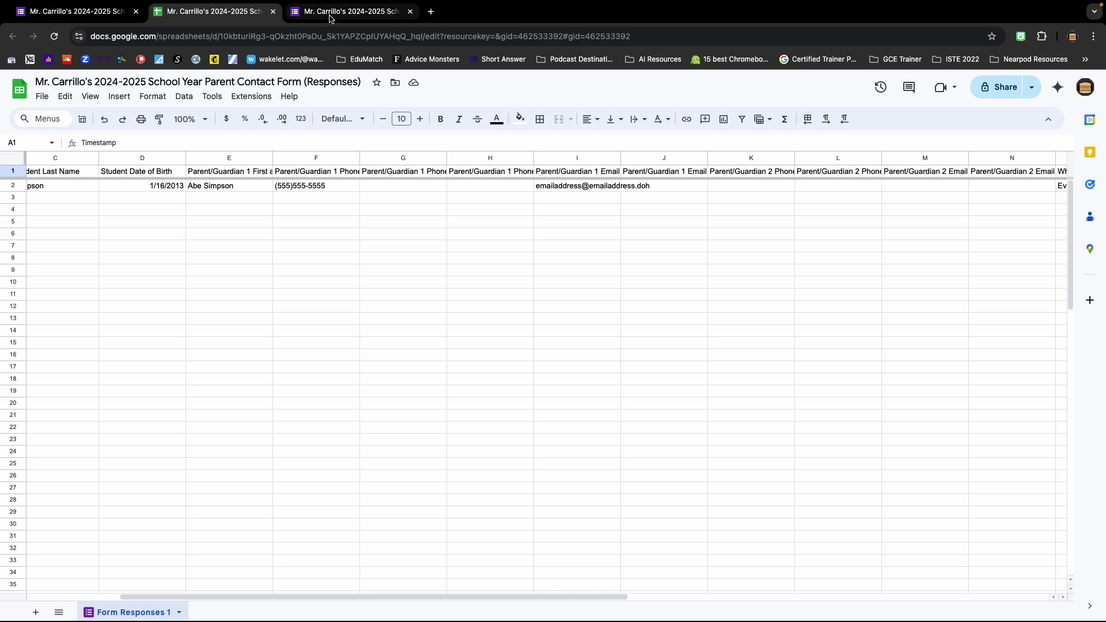
- Copy the form's shareable viewform link from the Send dialog's link option
click(117, 16)
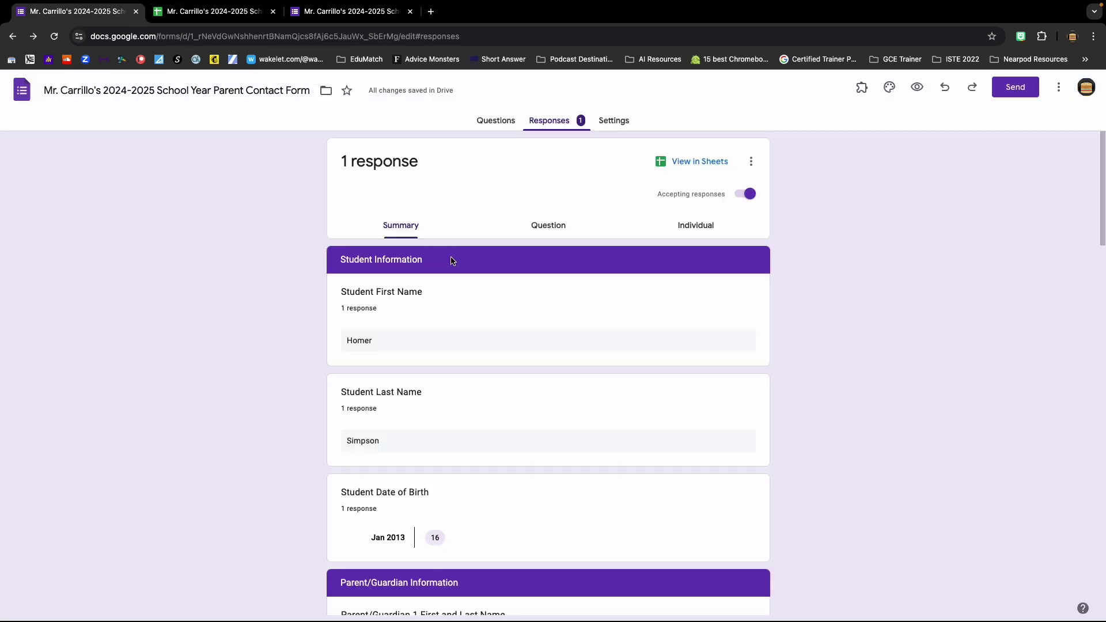
click(613, 121)
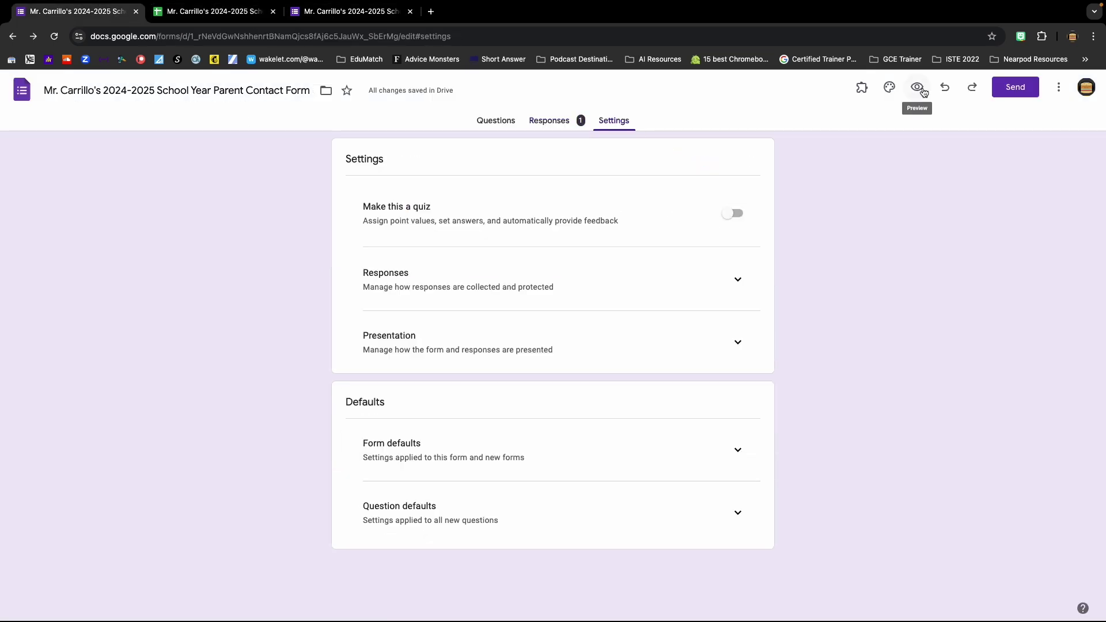
click(1012, 90)
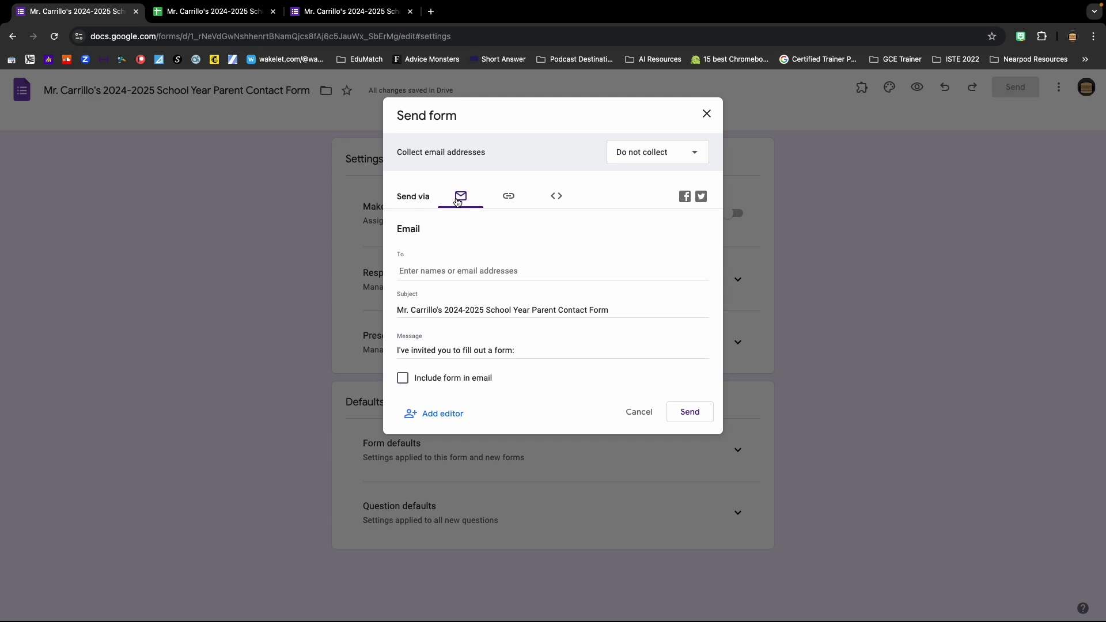
click(509, 197)
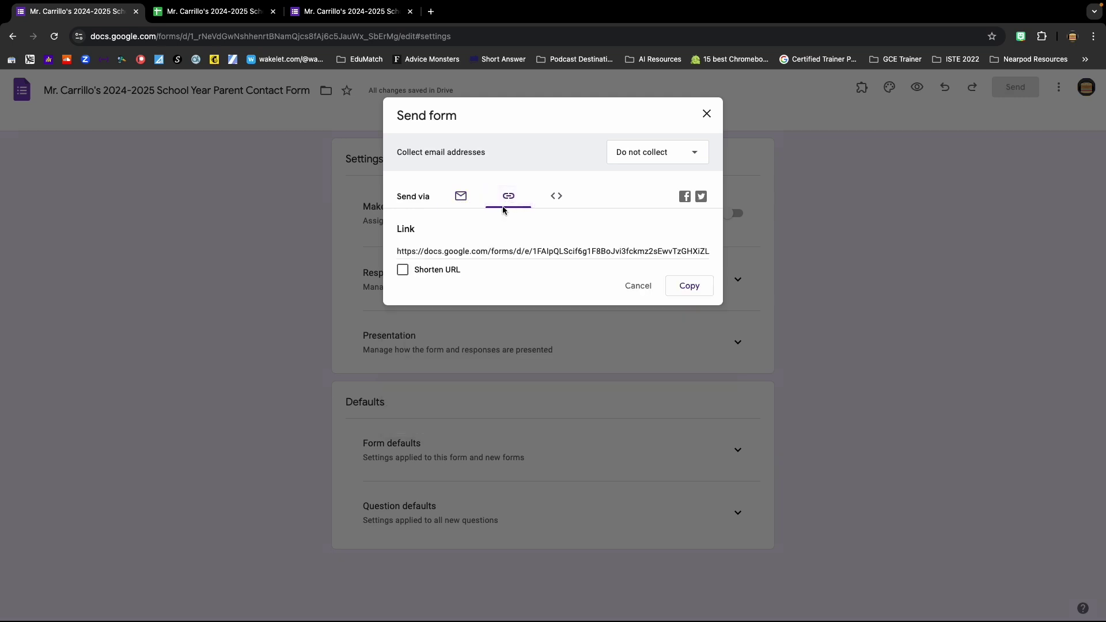
click(679, 286)
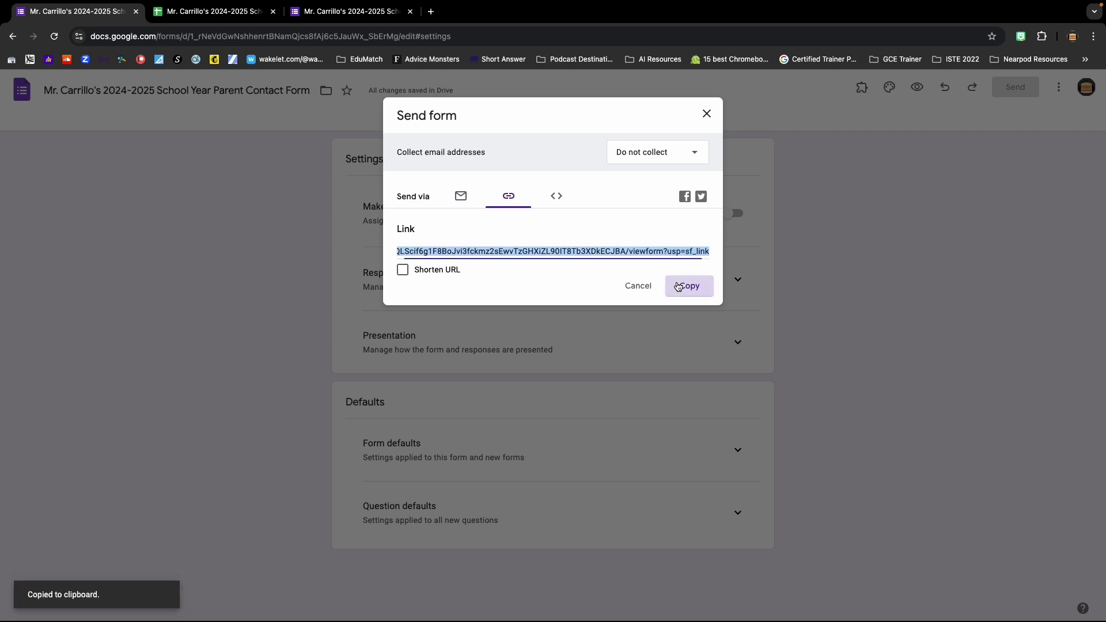